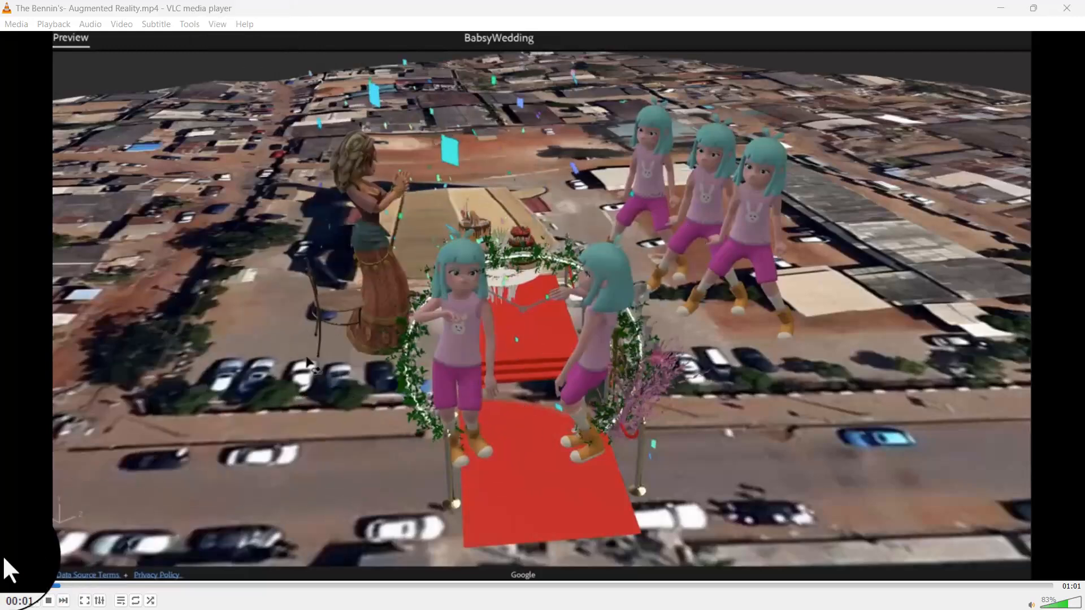
left_click(11, 601)
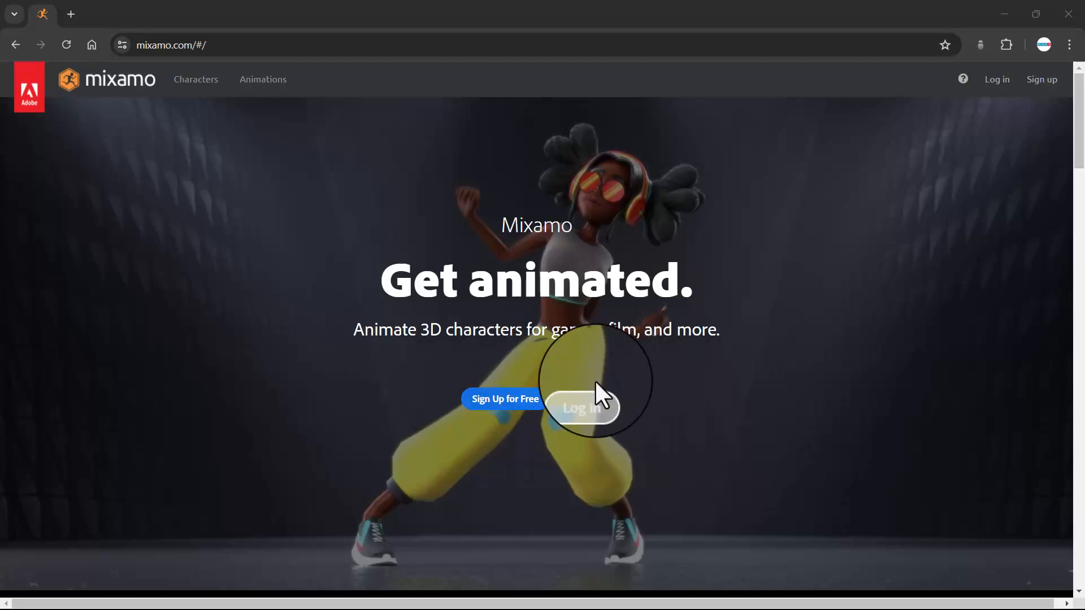
Step: Log in to Mixamo using the option to continue with Google
left_click(586, 404)
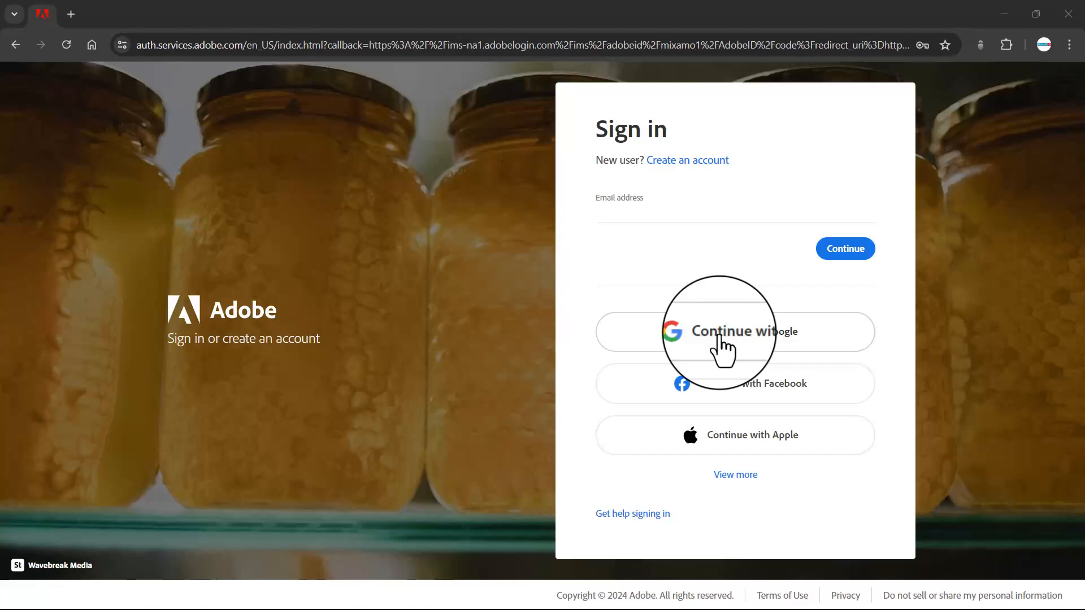
left_click(657, 334)
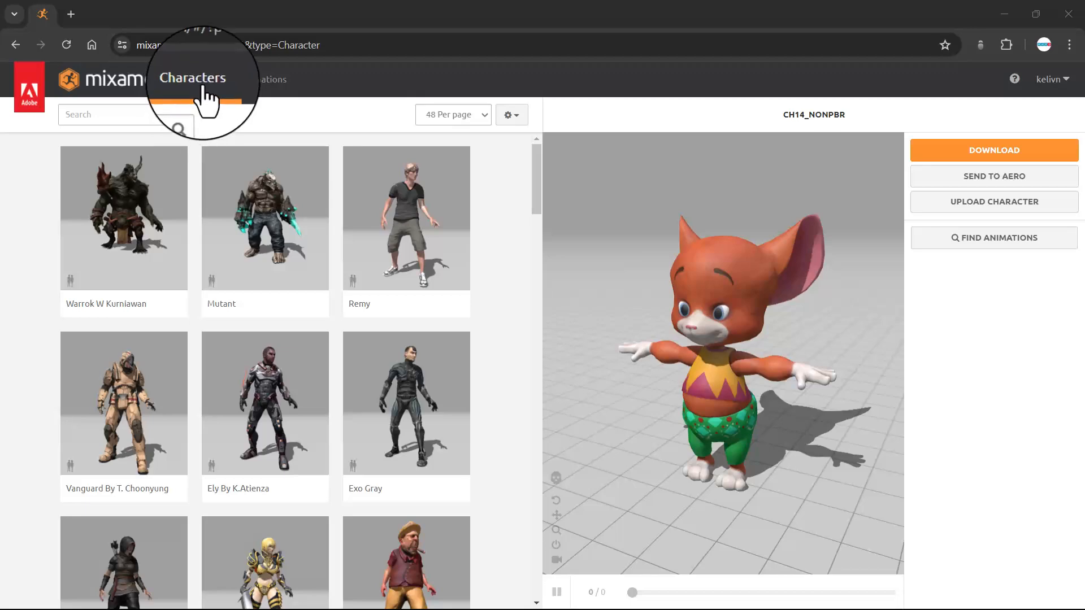
Step: Browse the character library through to its second page and view the available page-size options
scroll(219, 324, "down", 15)
scroll(223, 328, "down", 15)
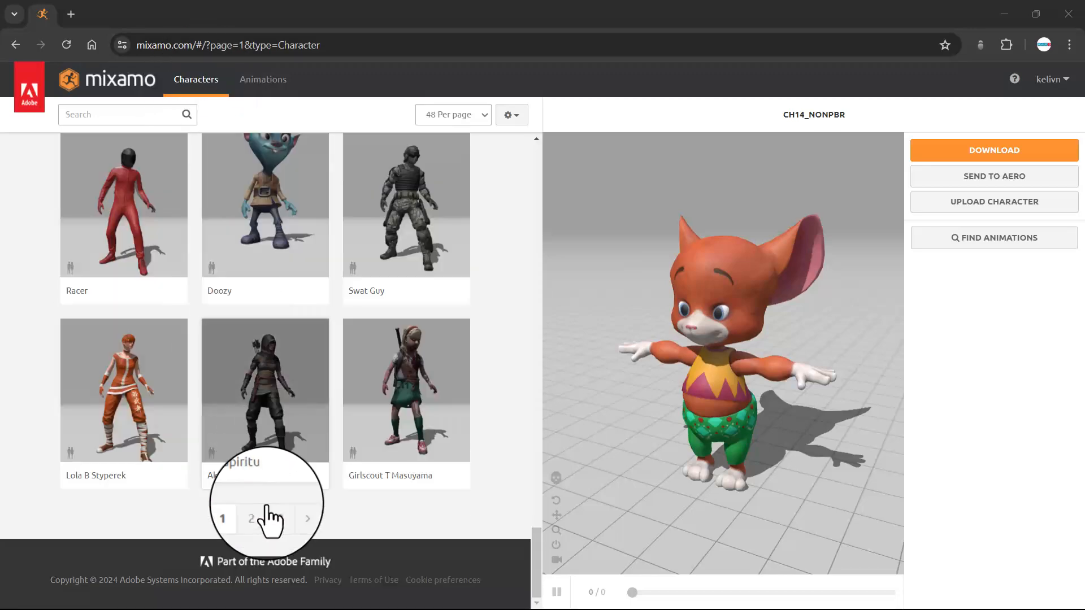
left_click(257, 515)
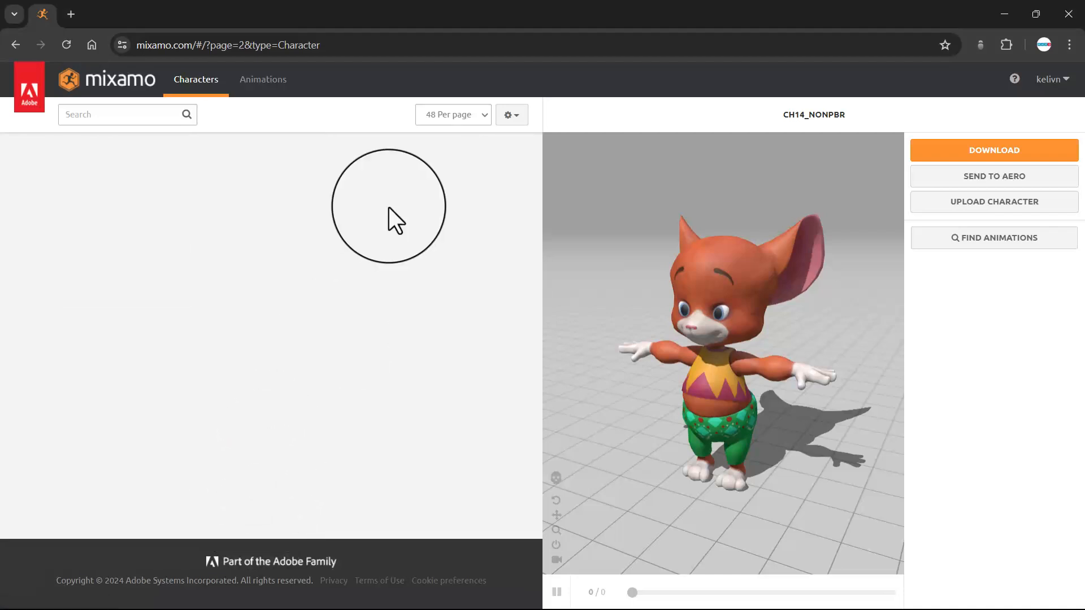
left_click(486, 113)
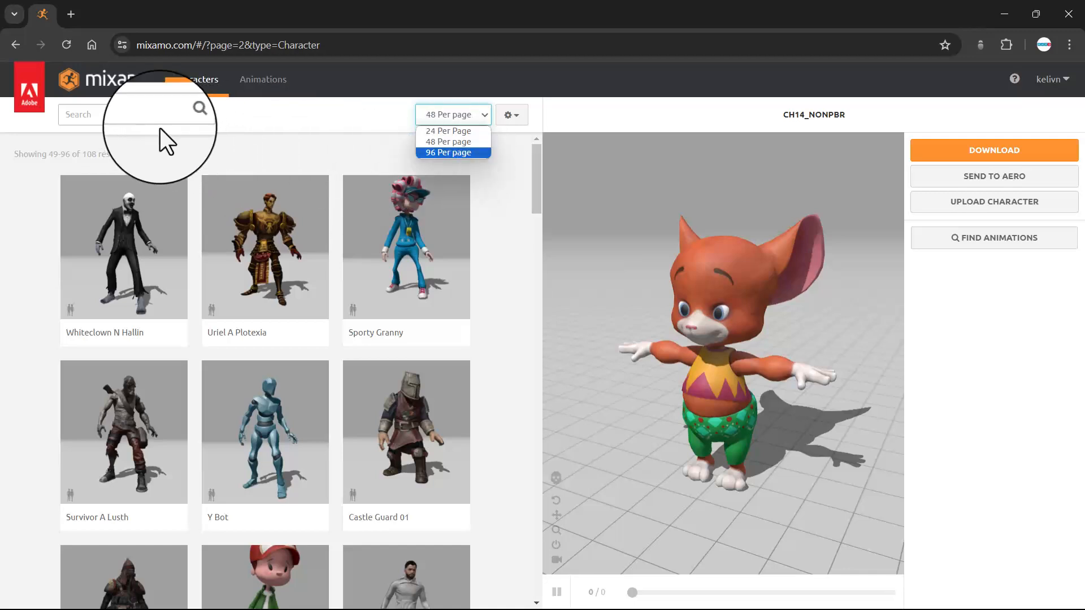
Step: Search the character library for "standing"
left_click(140, 117)
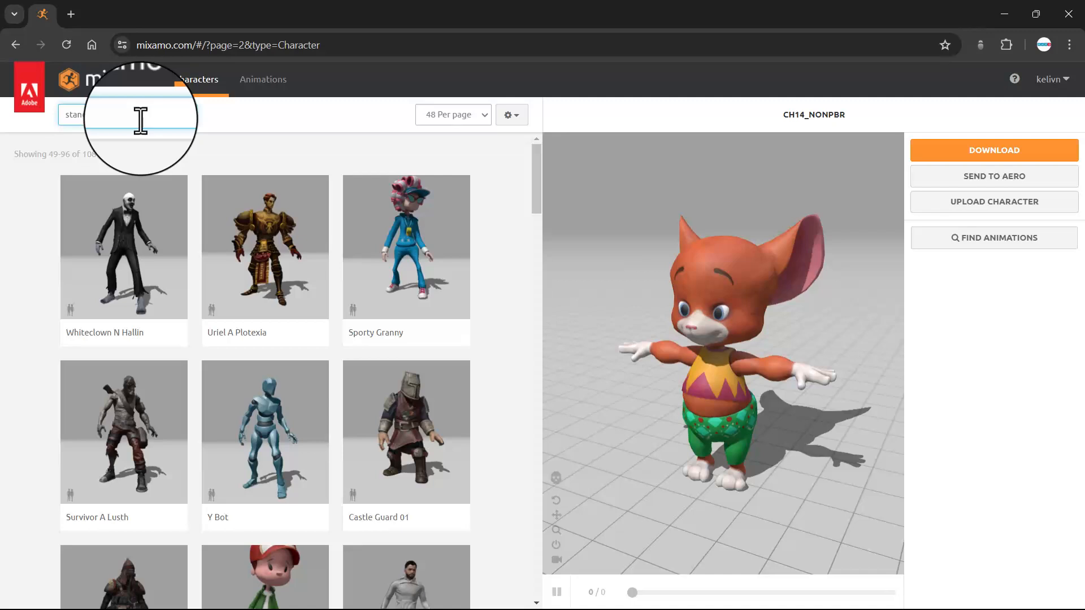
type("standing")
key("Return")
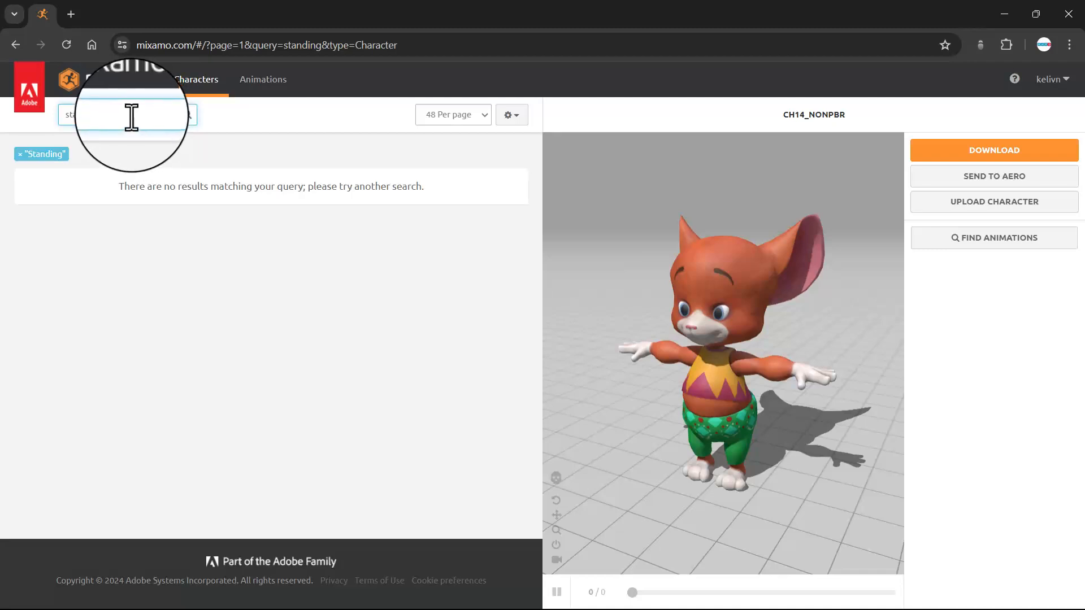
Step: Search the character library for "dancing" instead, and clear the search to return to the full character list
key("BackSpace")
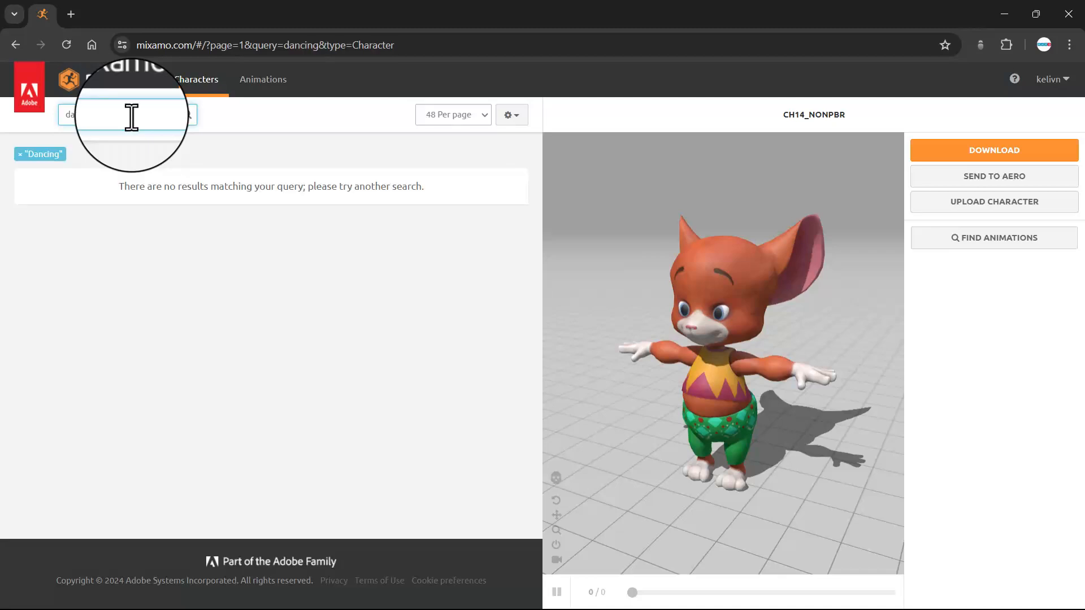
key("BackSpace")
key("BackSpace")
key("BackSpace")
key("BackSpace")
key("BackSpace")
key("BackSpace")
key("BackSpace")
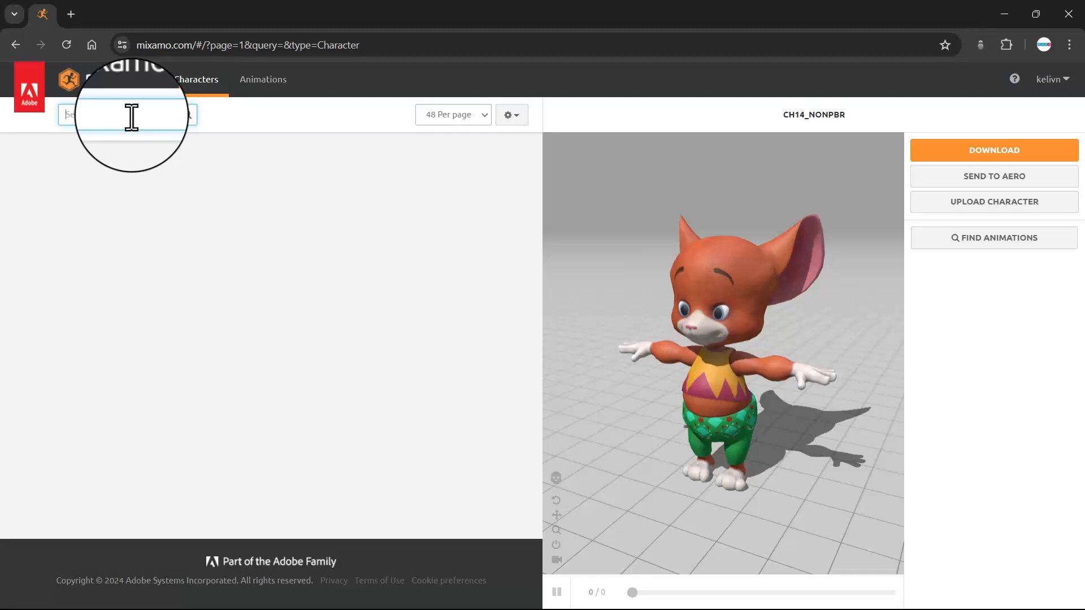
left_click(192, 90)
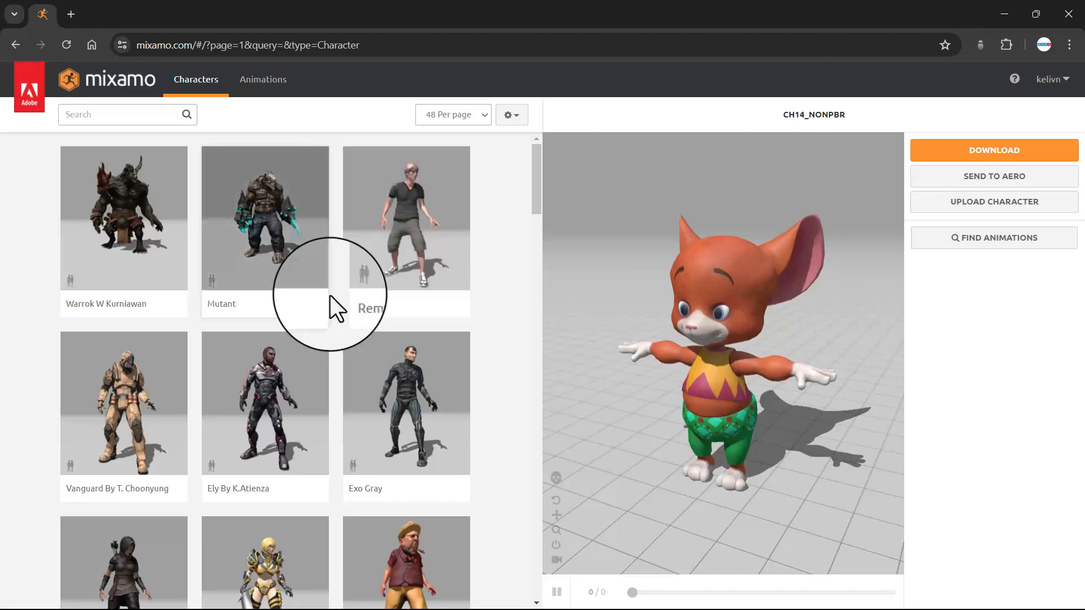
Step: Look through the characters and set the library to show 96 per page
scroll(334, 327, "down", 4)
scroll(334, 327, "down", 10)
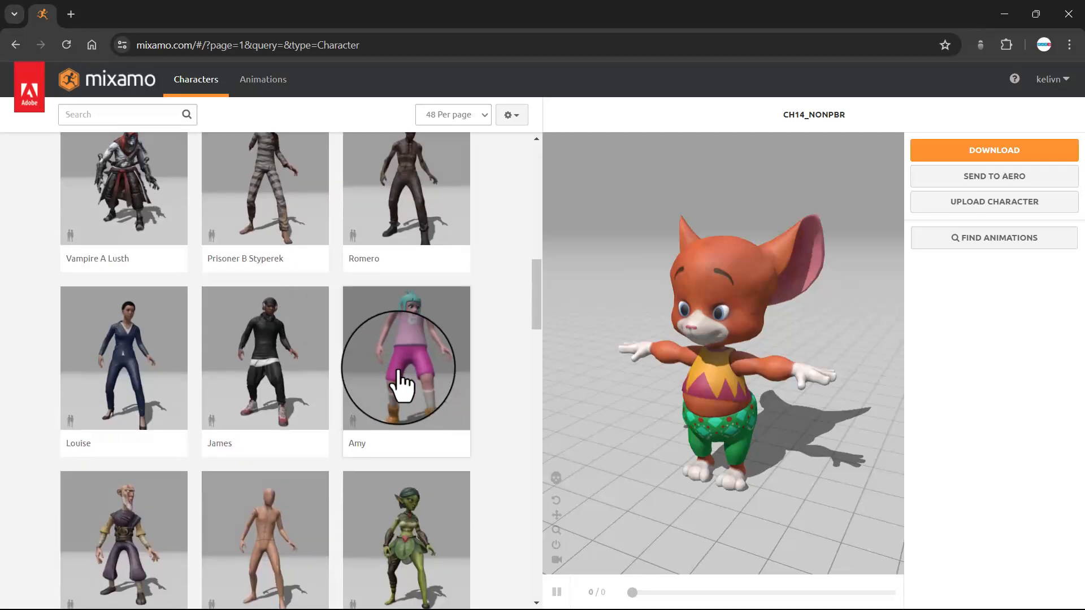
scroll(408, 384, "up", 14)
scroll(402, 385, "down", 20)
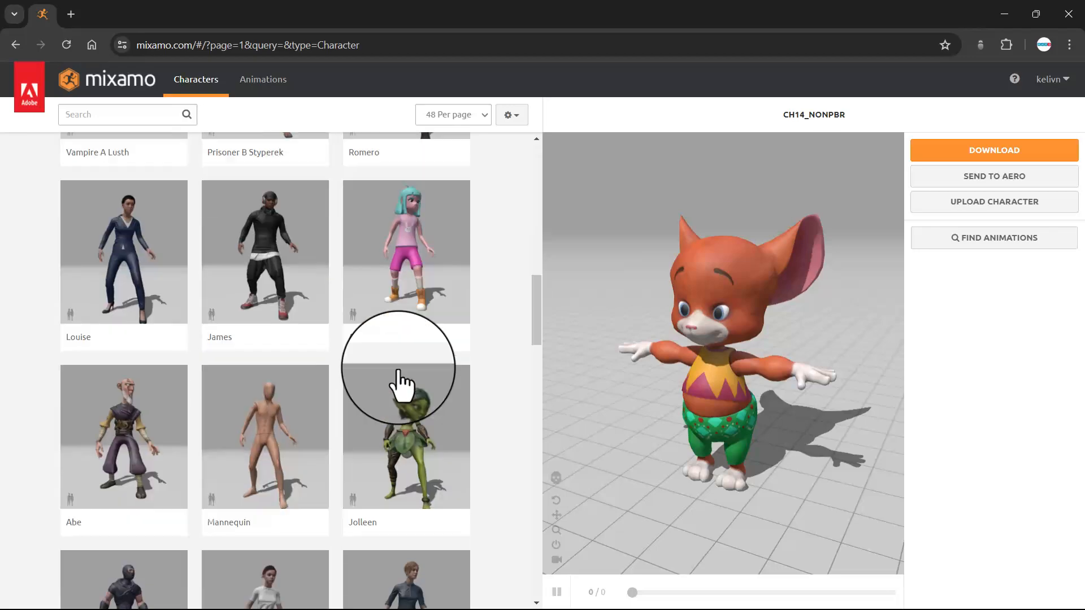
left_click(470, 114)
left_click(461, 152)
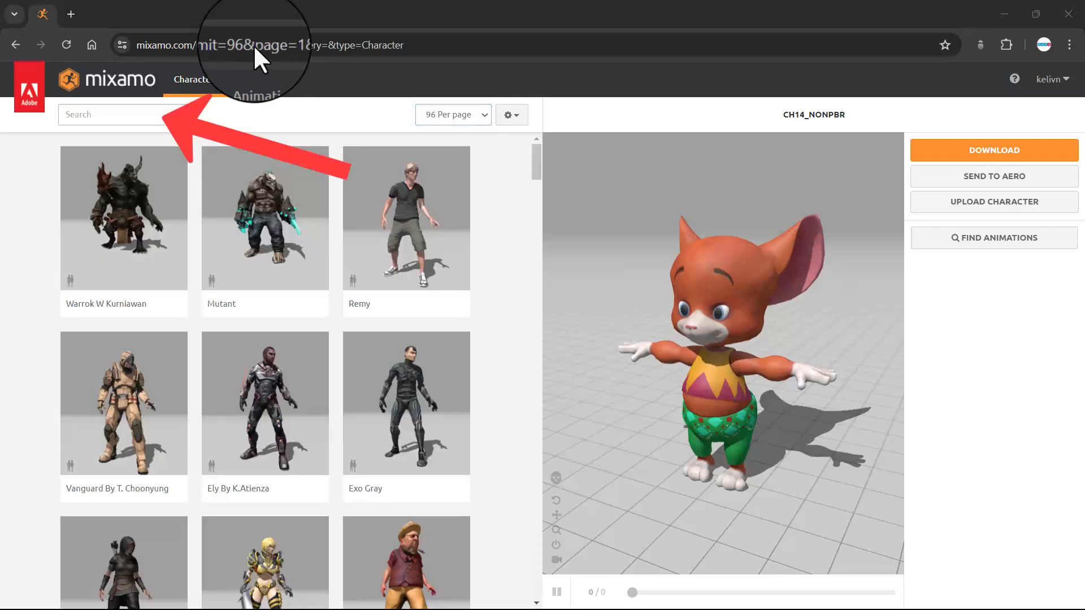
Step: Choose the Sporty Granny character, confirm replacing the previous character with it, and inspect it in the preview
scroll(341, 300, "down", 10)
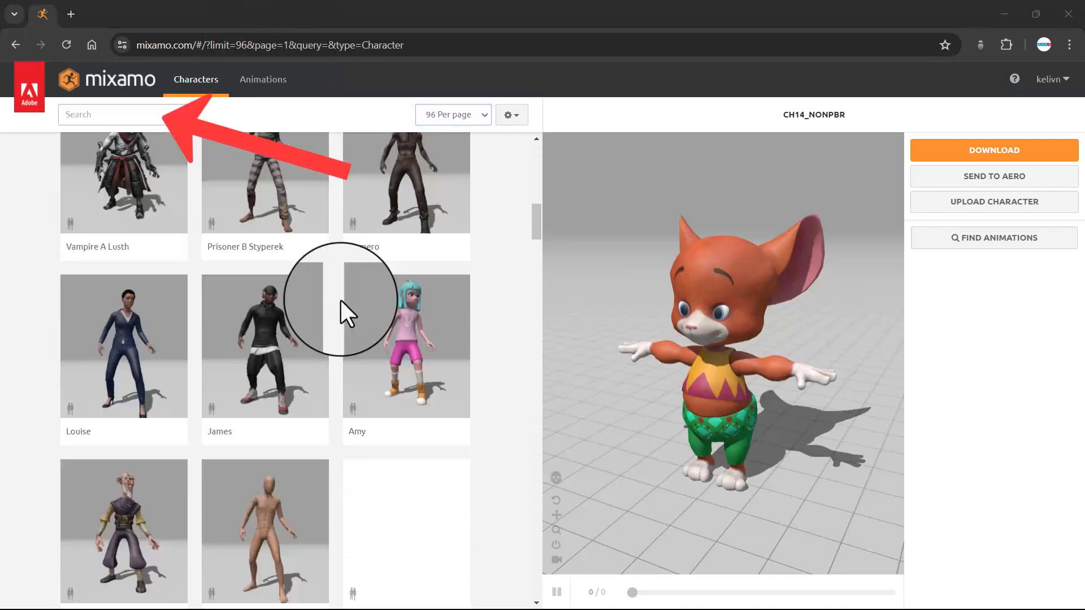
scroll(341, 301, "down", 6)
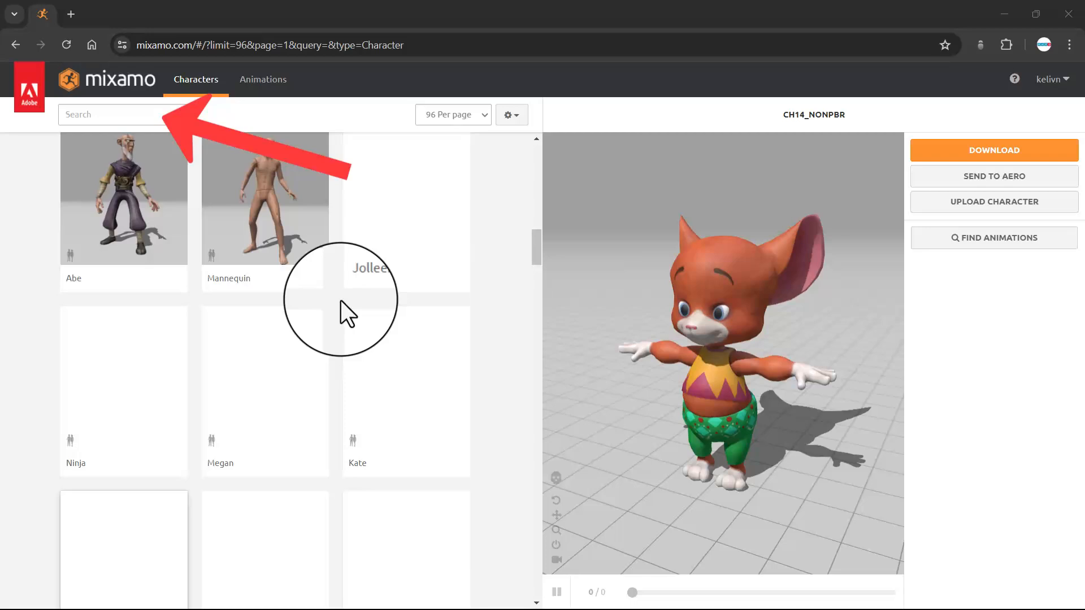
scroll(340, 300, "down", 10)
scroll(340, 300, "down", 10)
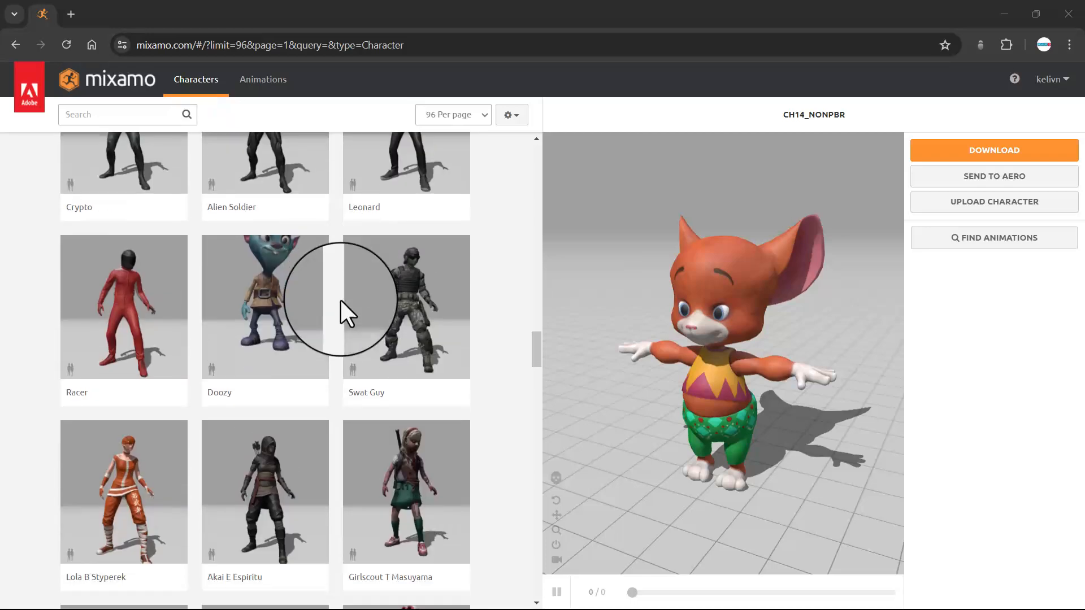
scroll(340, 301, "down", 5)
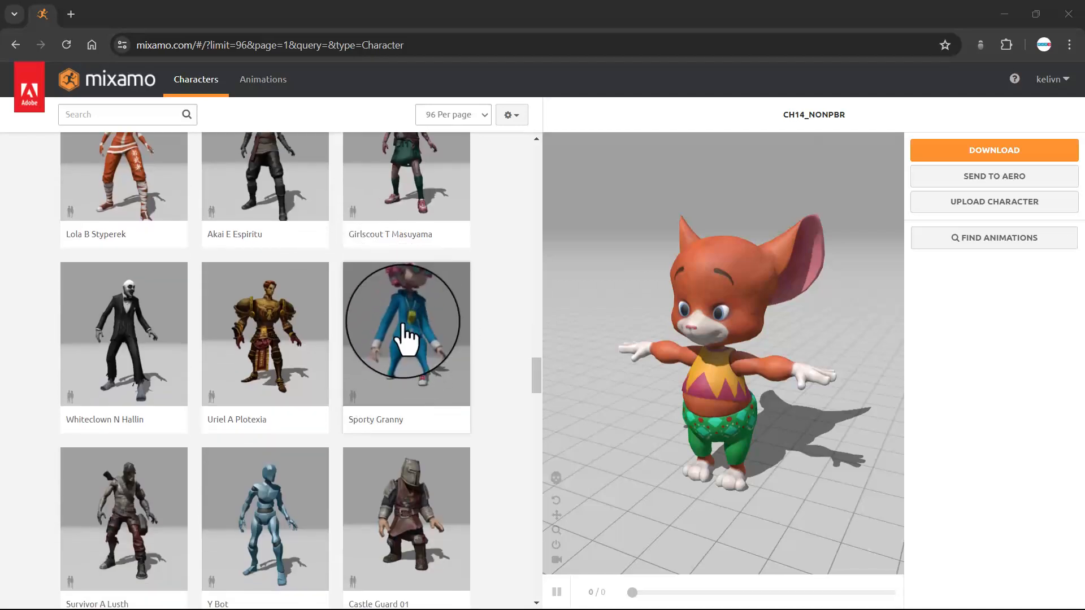
left_click(403, 339)
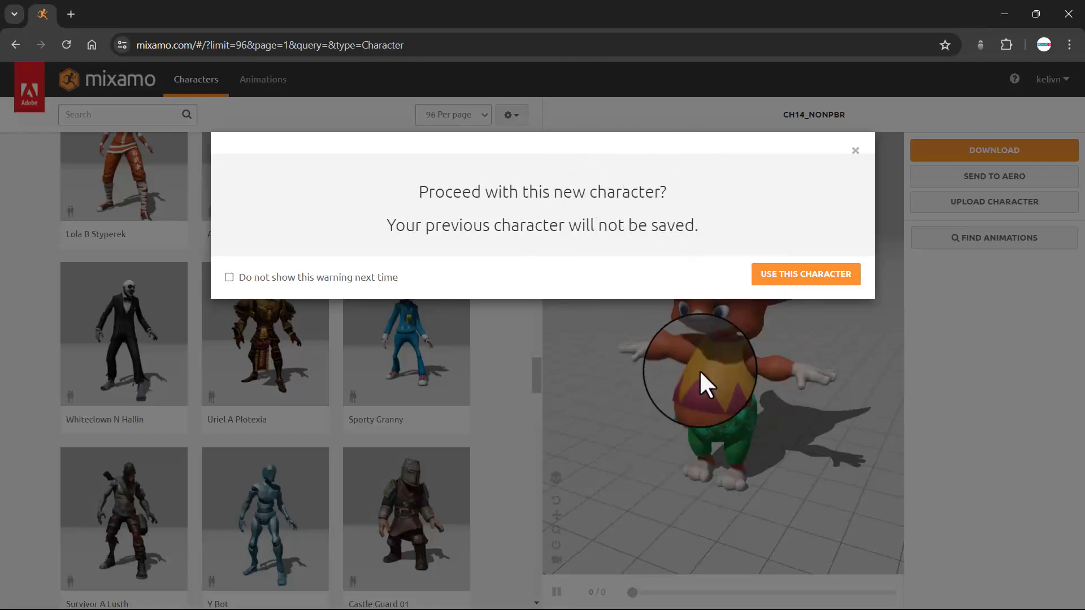
left_click(782, 277)
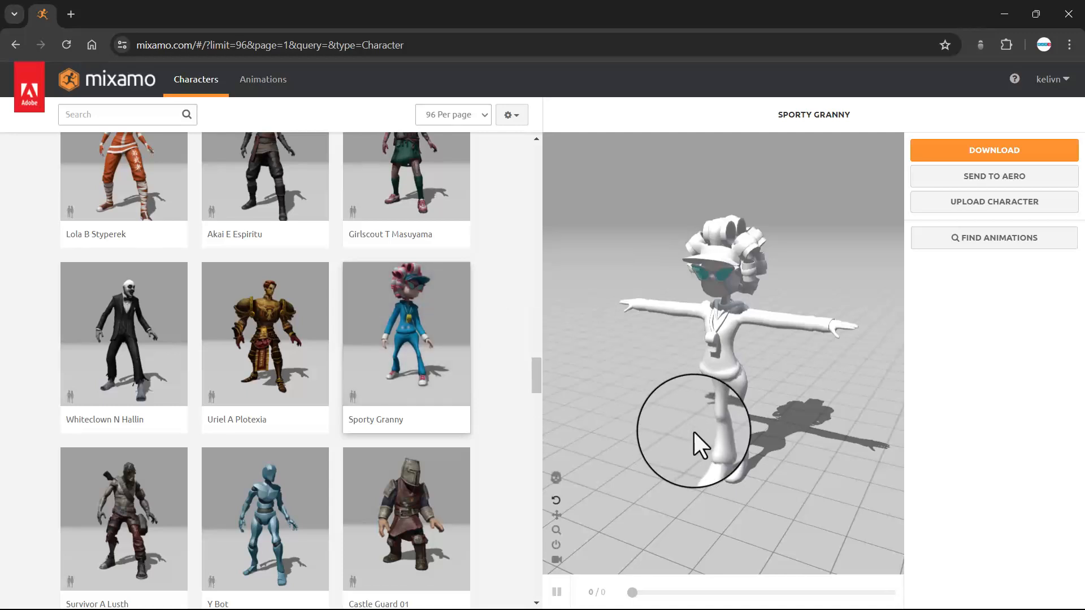
left_click_drag(694, 432, 712, 414)
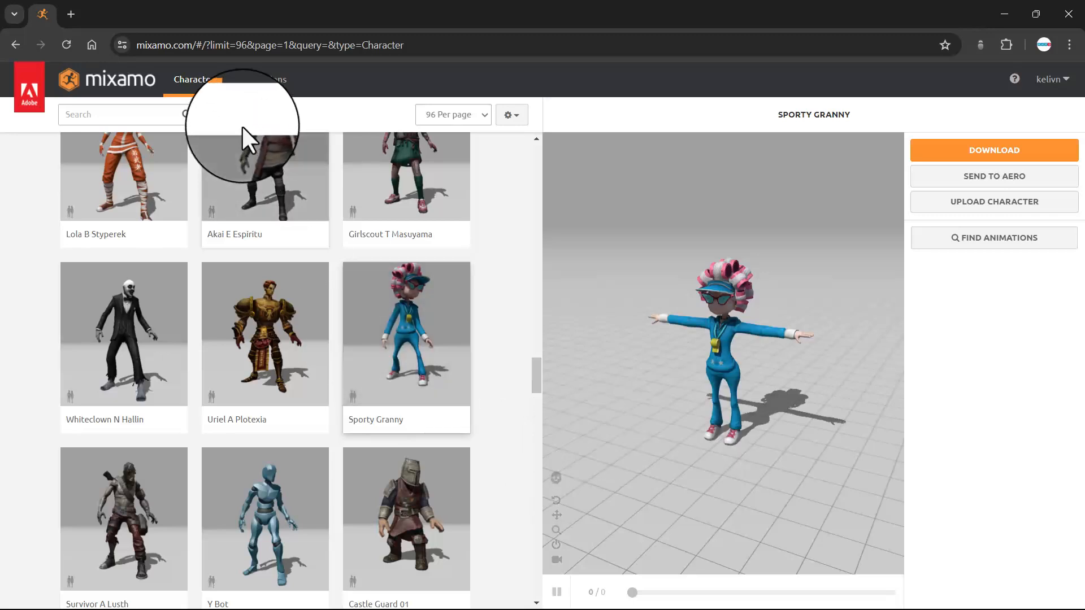
Step: Open the animation library, apply the Capoeira animation to Sporty Granny, and look through the other animations
left_click(259, 85)
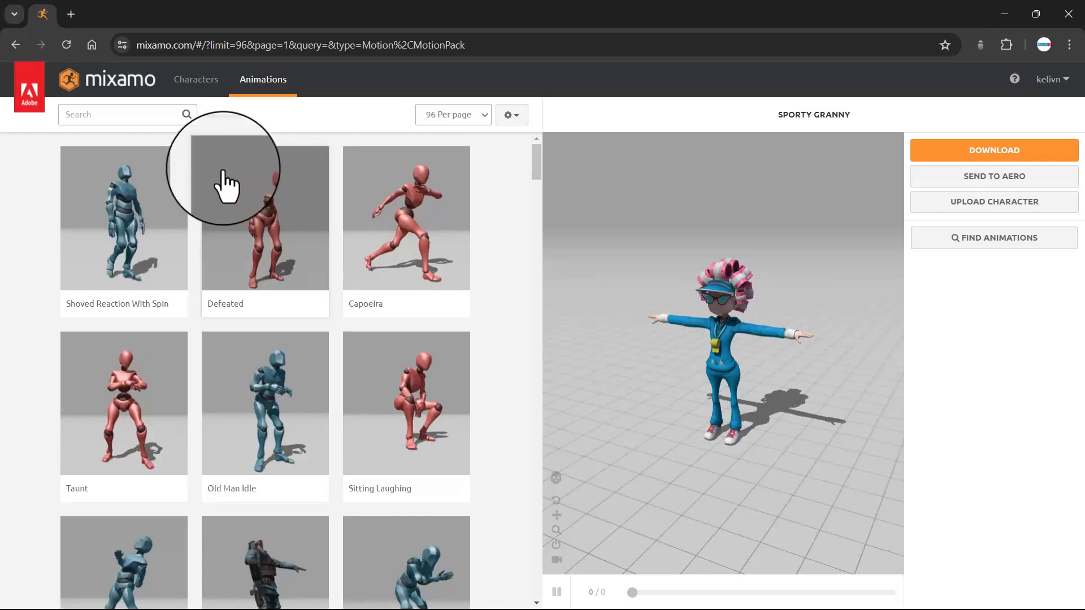
left_click(416, 242)
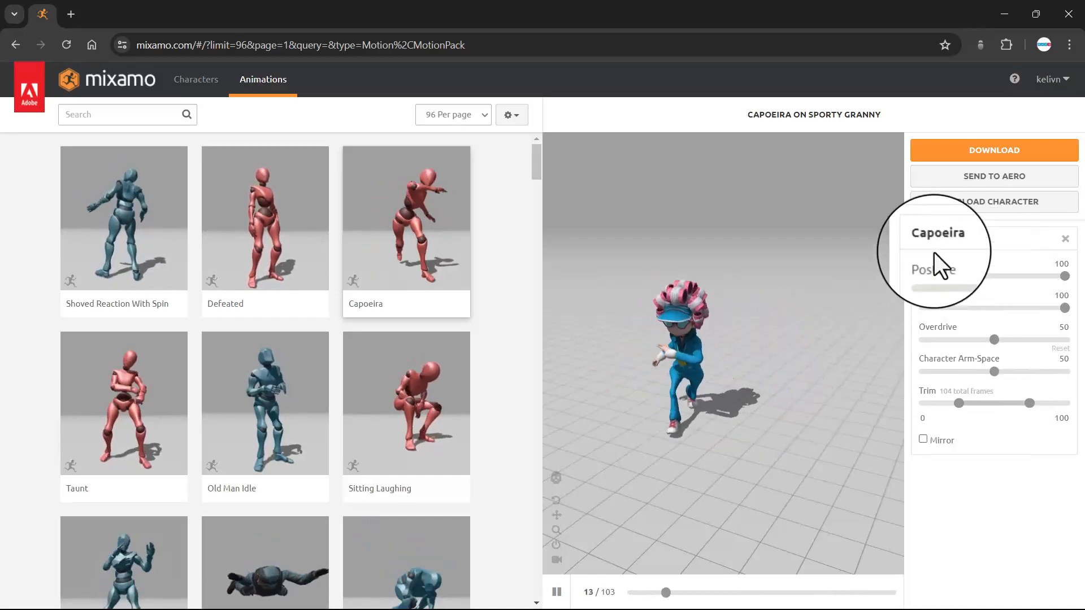
scroll(399, 447, "down", 5)
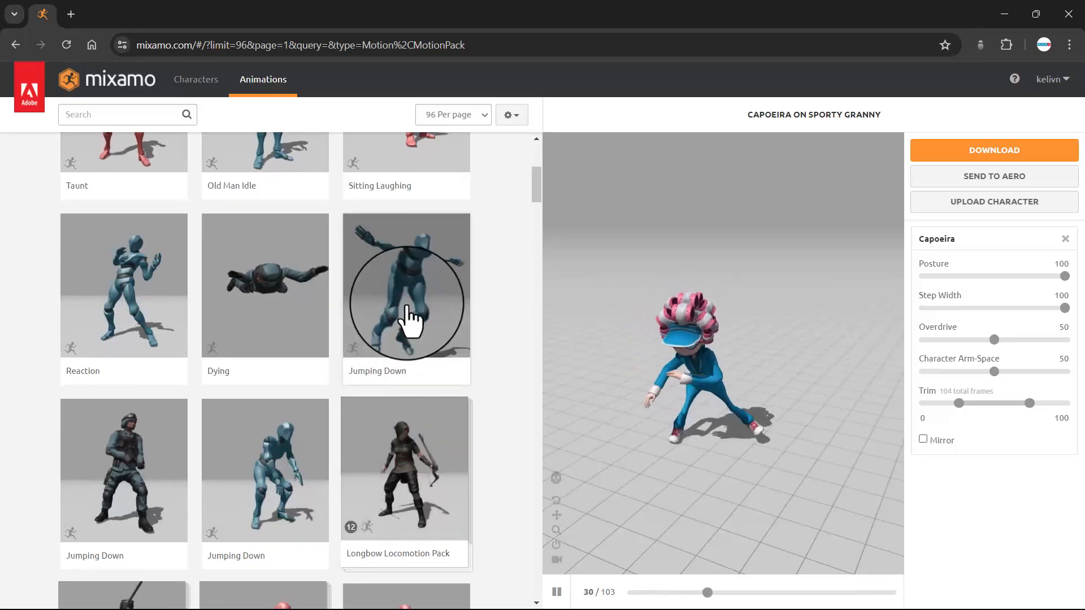
scroll(163, 243, "up", 5)
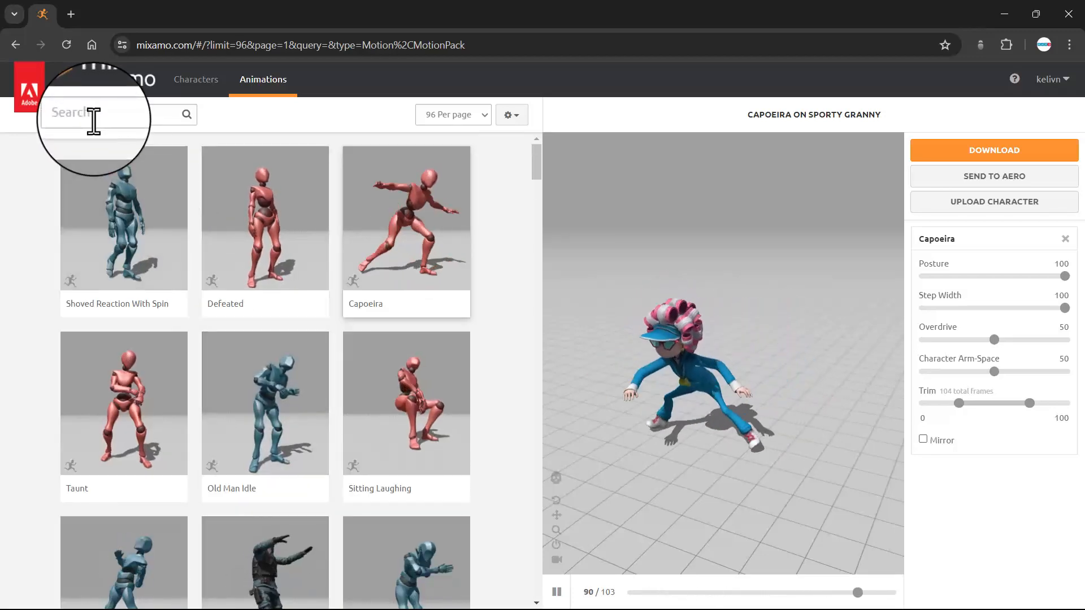
Step: Search the animations for "moonwalk" and apply the Moonwalk animation to Sporty Granny
left_click(92, 116)
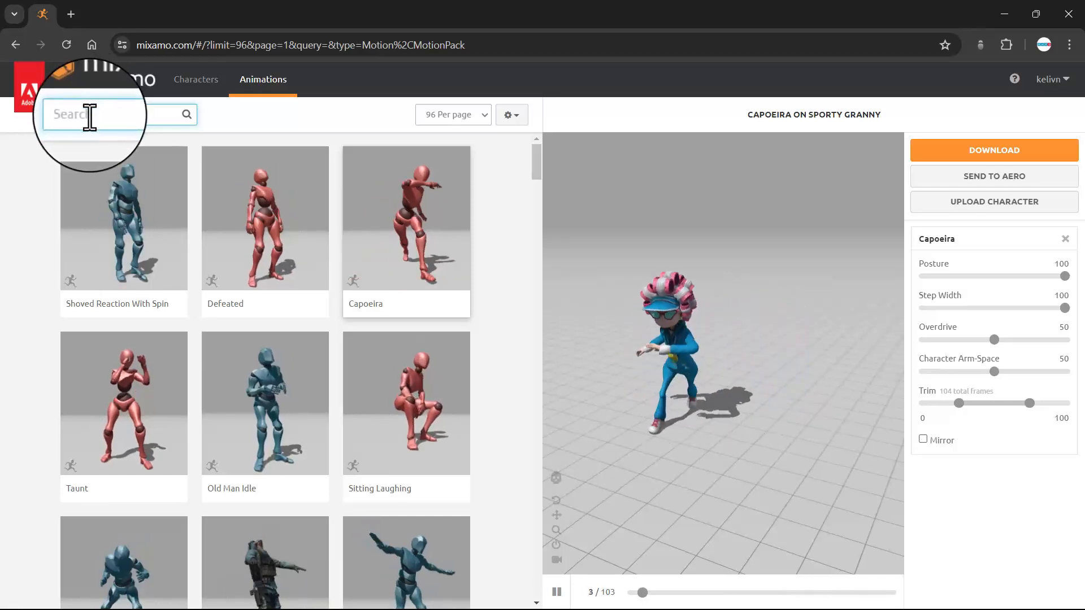
left_click(90, 115)
type("moonwalk")
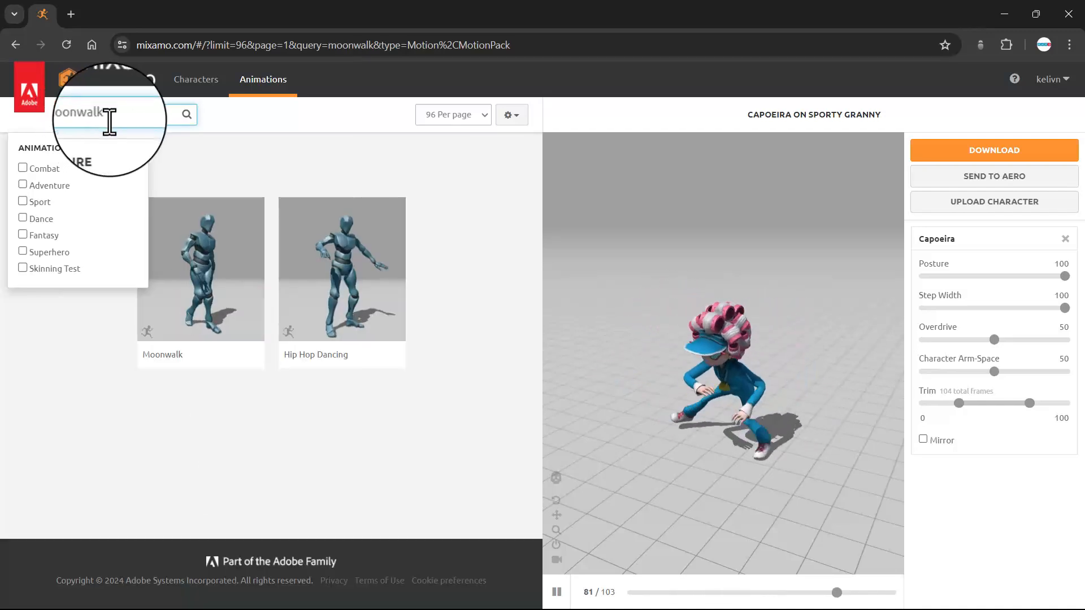
left_click(203, 282)
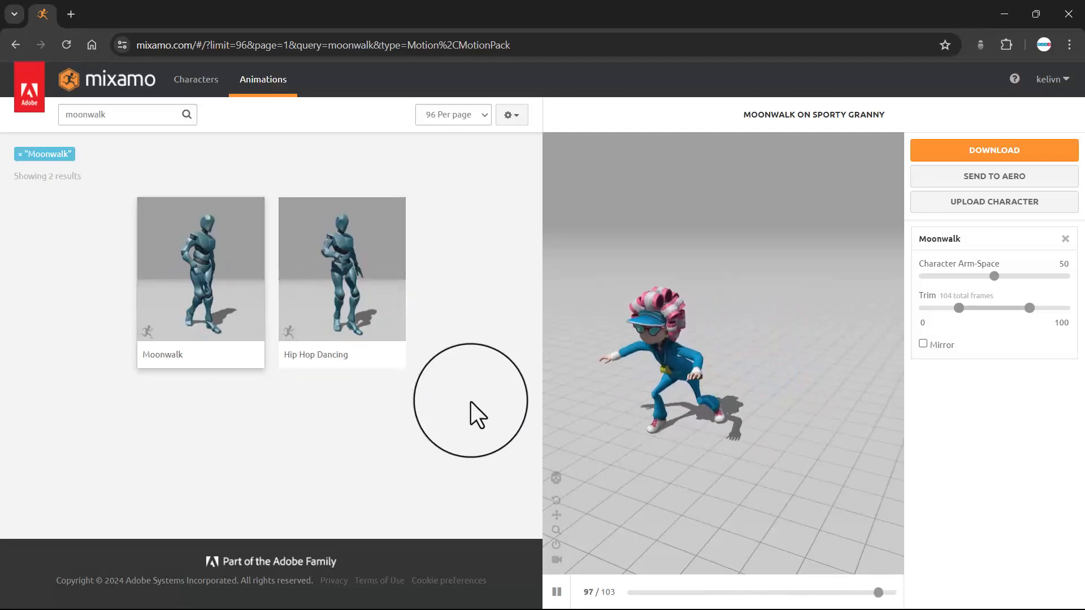
left_click(209, 283)
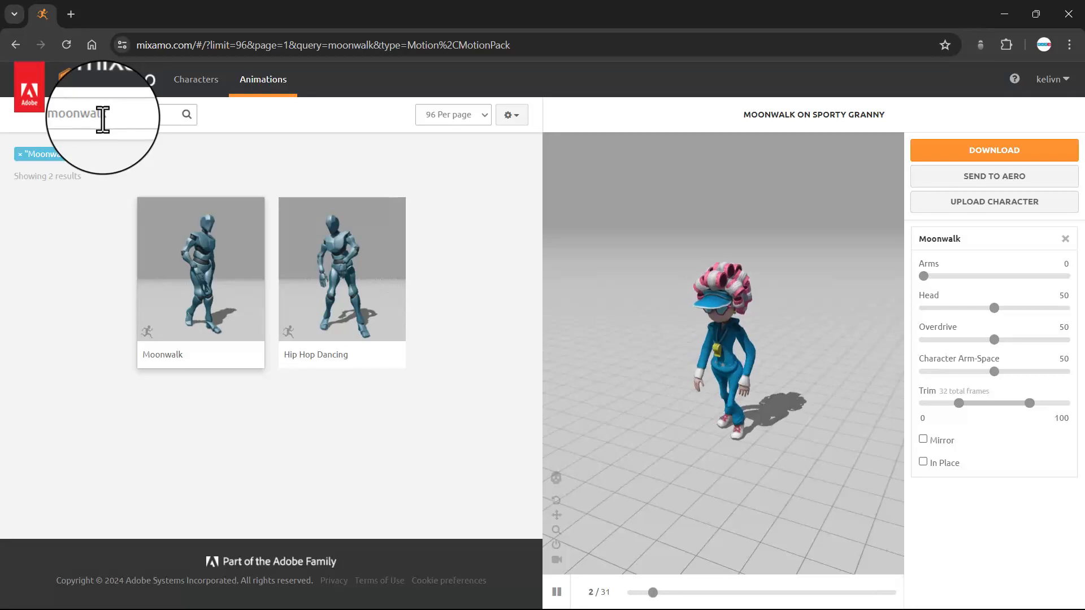
Step: Clear the "moonwalk" search so that the full animation library is listed
left_click(102, 116)
key("BackSpace")
key("BackSpace")
key("BackSpace")
key("BackSpace")
key("BackSpace")
key("BackSpace")
key("BackSpace")
key("BackSpace")
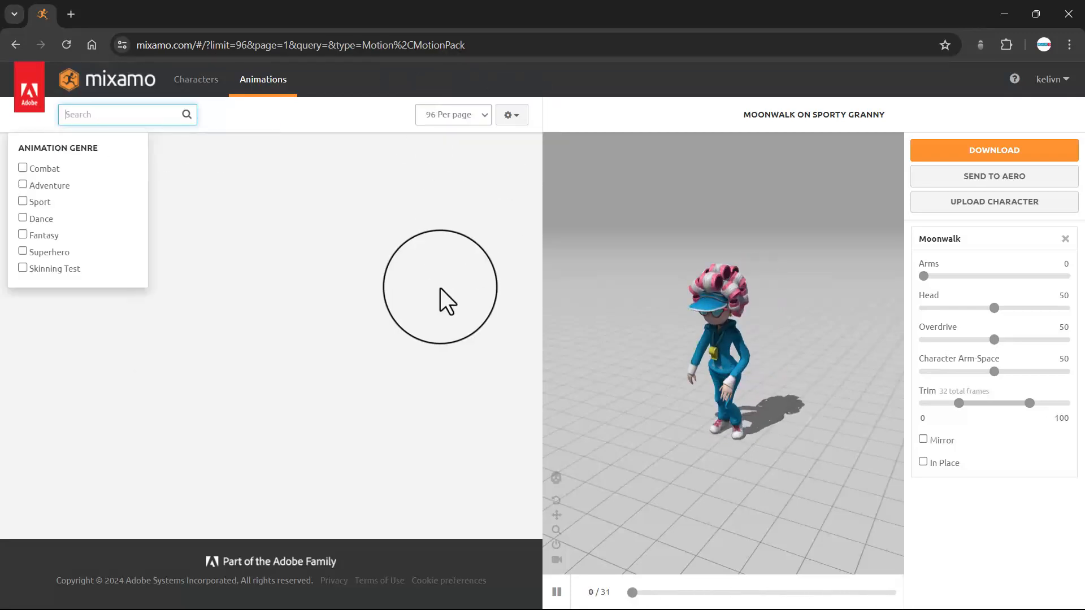
Step: Download the animated character as FBX Binary with skin at 30 frames per second, saving it as Moonwalk in the granny folder
left_click(975, 152)
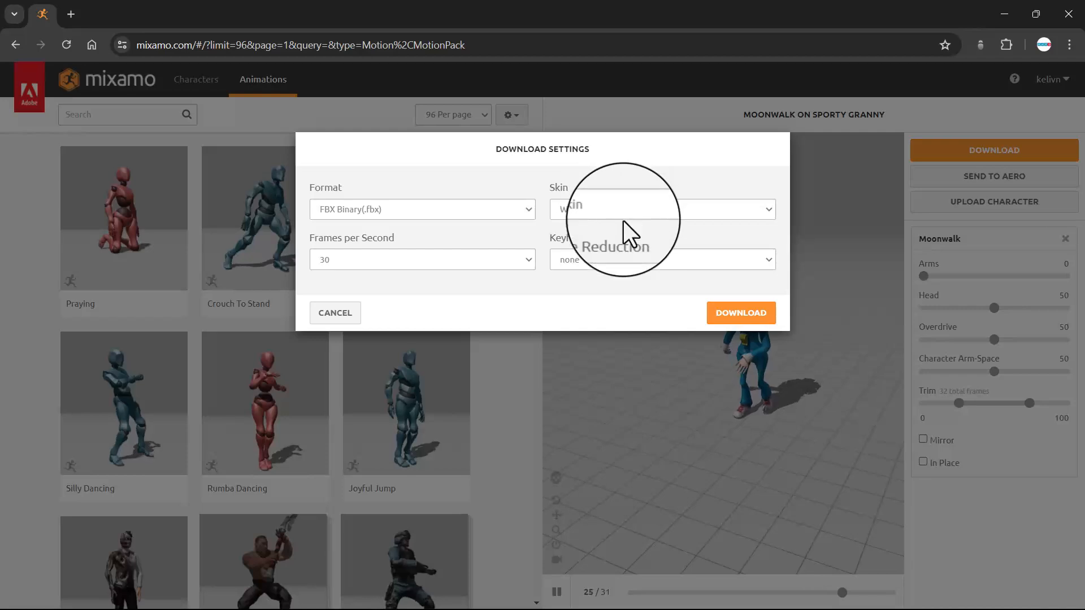
left_click(571, 213)
left_click(601, 221)
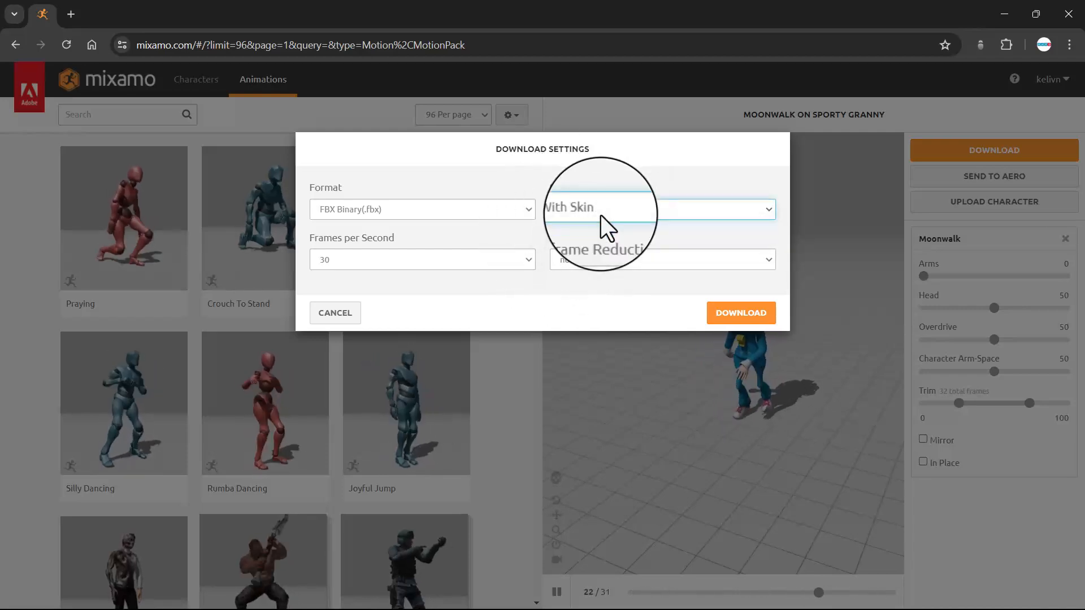
left_click(742, 315)
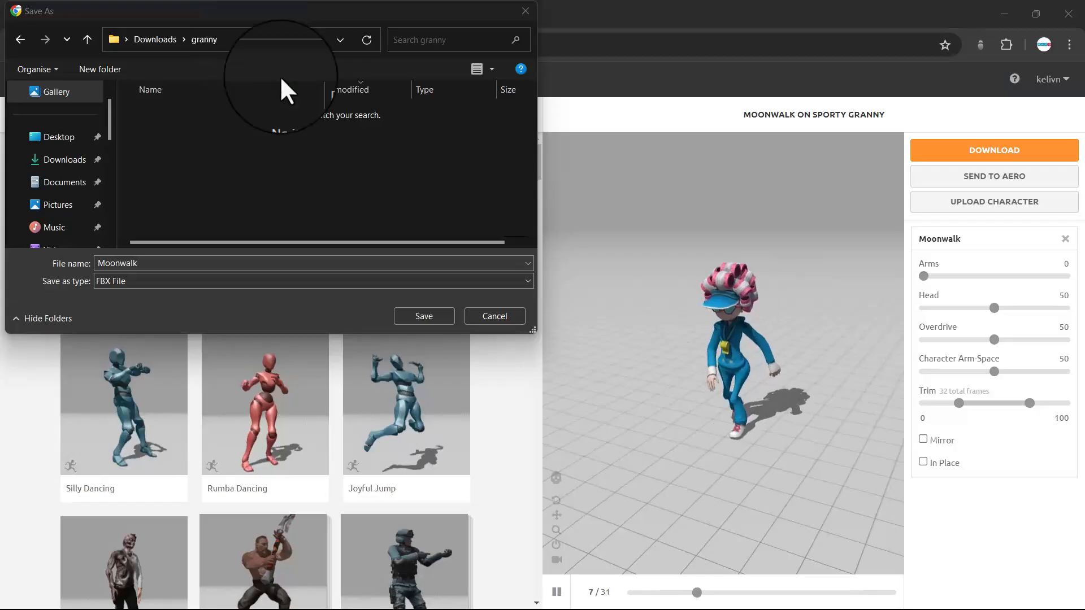
left_click(424, 316)
left_click(1018, 45)
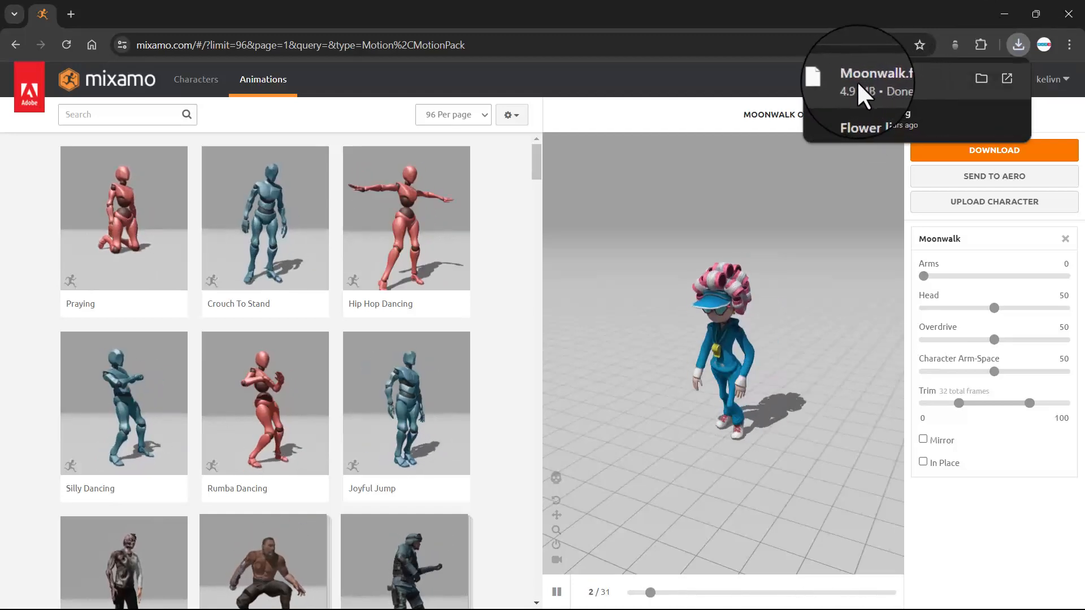
Step: Switch to Adobe Aero, open the directableChar file and import Moonwalk.fbx from the granny folder in Downloads
key("alt+Tab")
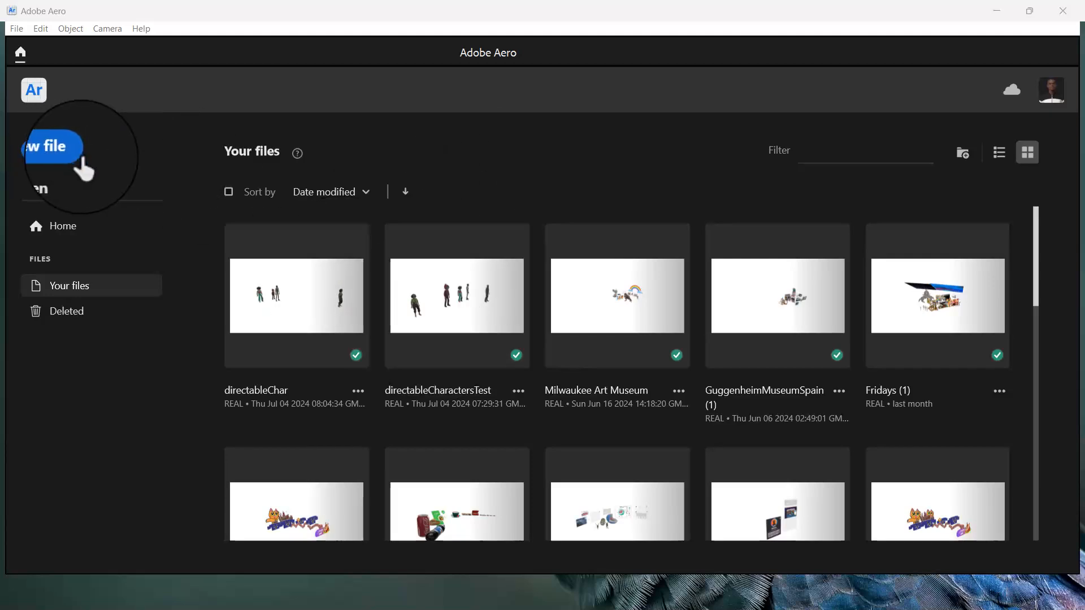
left_click(320, 309)
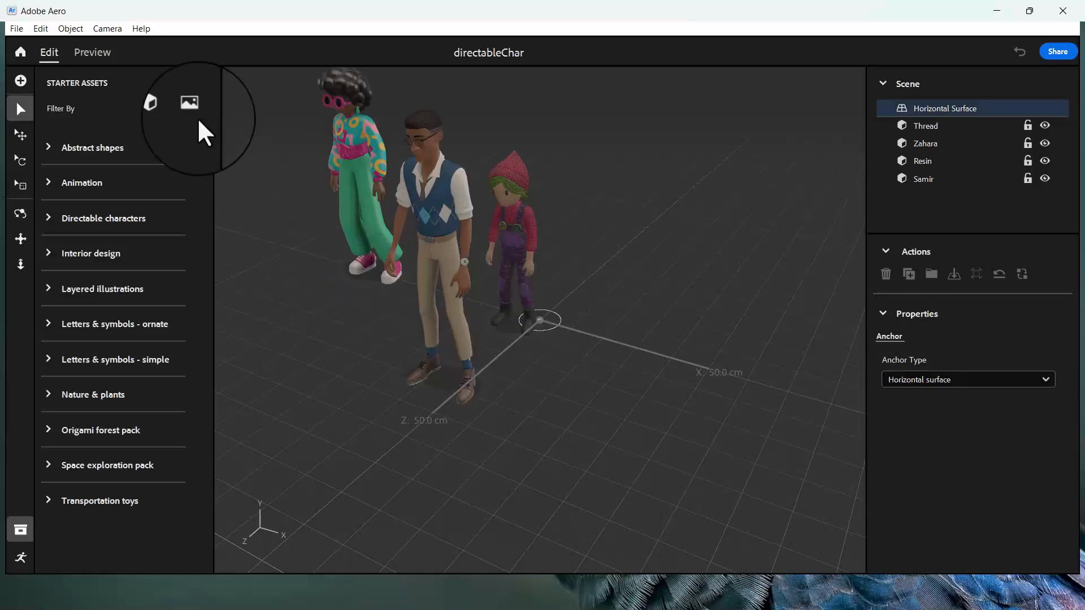
left_click(18, 83)
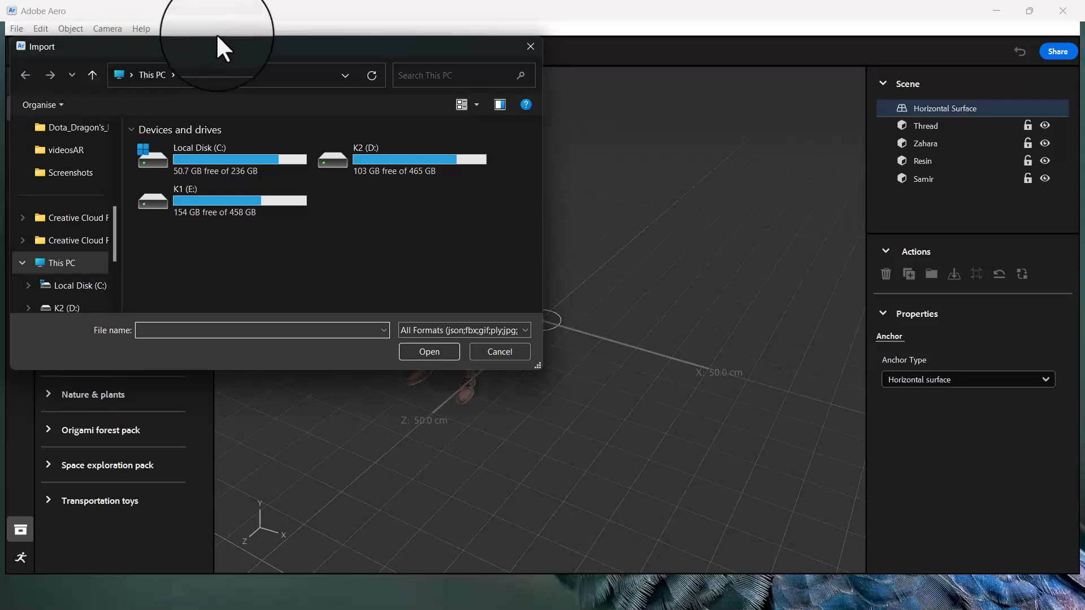
left_click(179, 168)
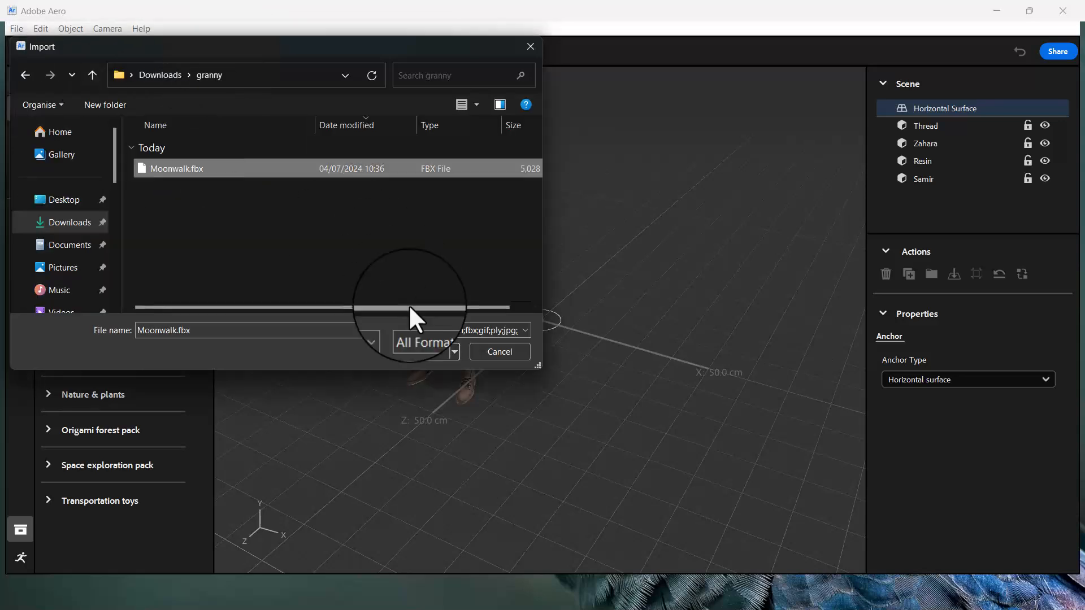
left_click(425, 353)
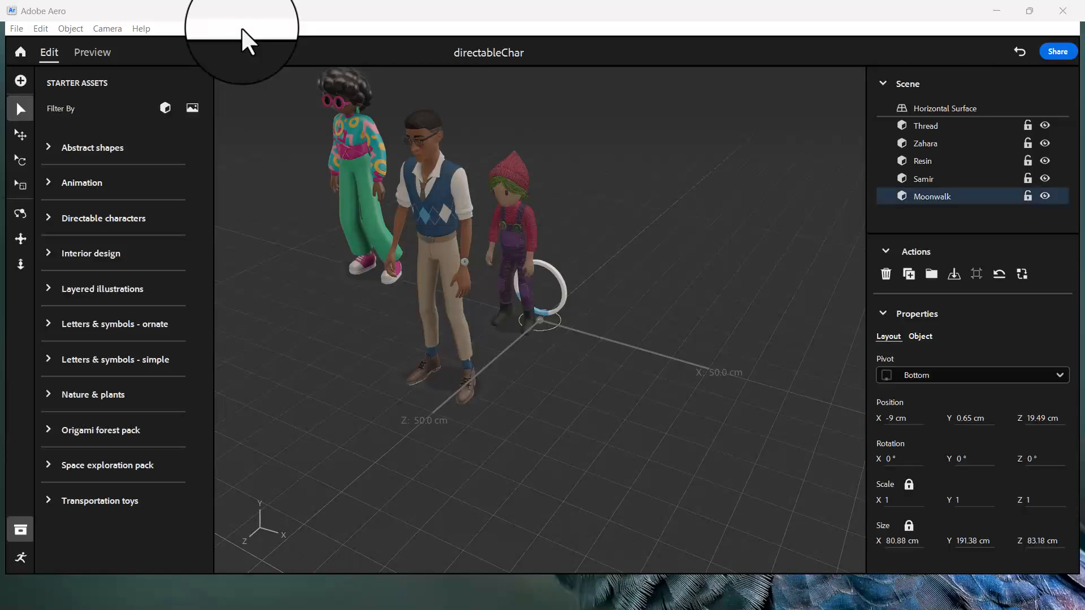
Step: Move the imported Moonwalk character along the X axis, away from the other characters, to about 101.6 cm
middle_click_drag(562, 347, 573, 294)
scroll(569, 283, "down", 5)
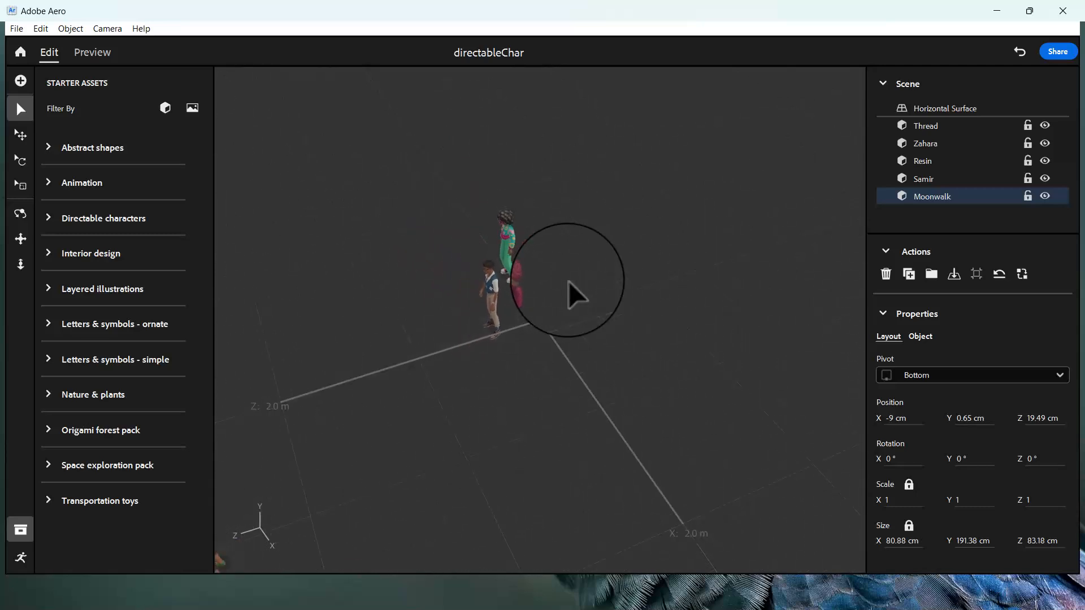
scroll(569, 283, "up", 10)
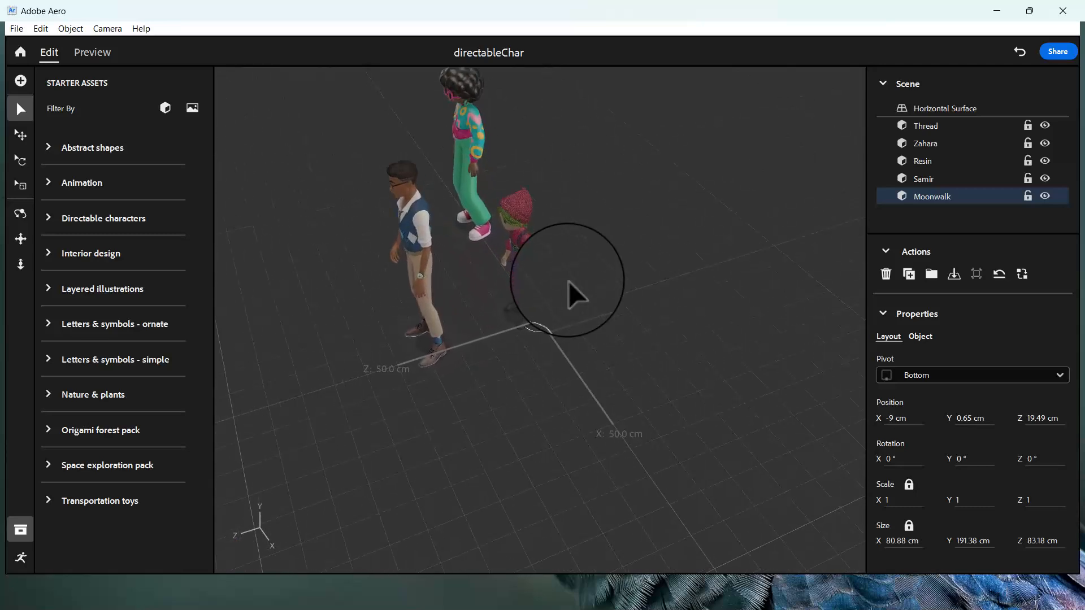
left_click(932, 197)
scroll(582, 243, "down", 8)
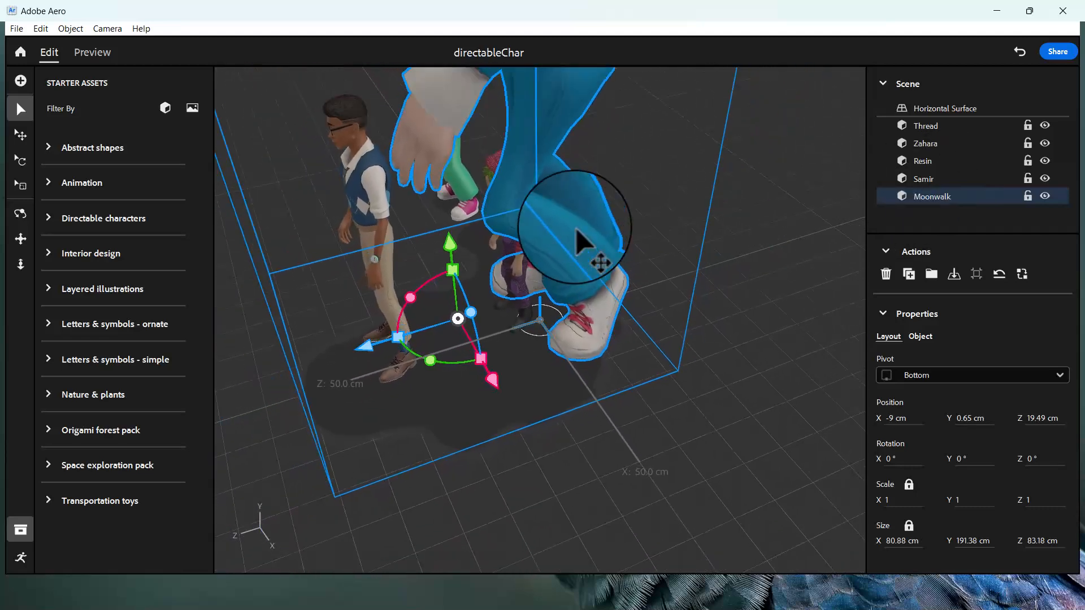
scroll(582, 243, "down", 4)
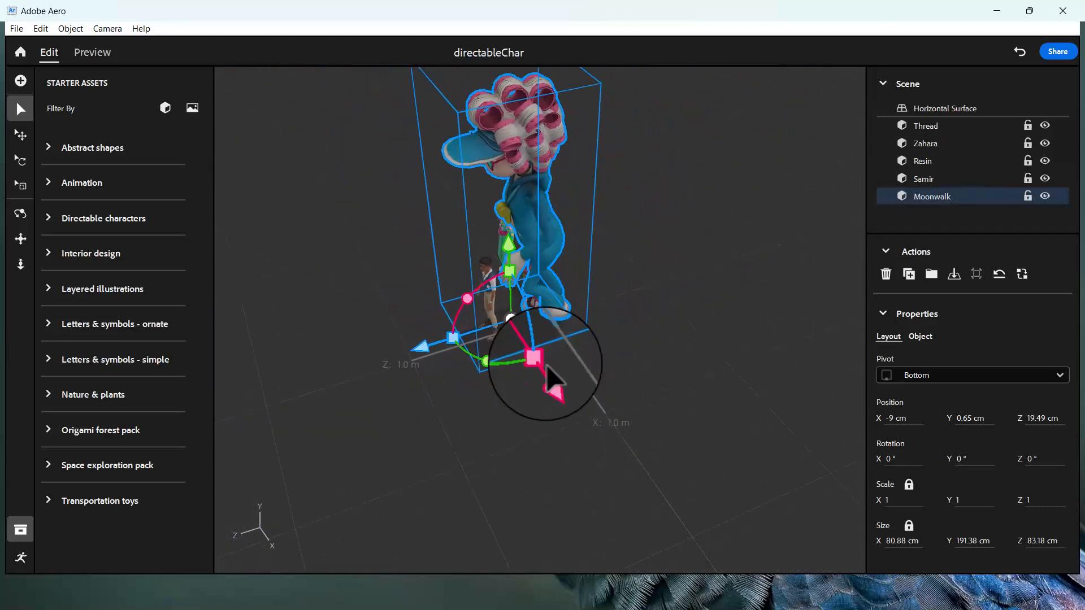
left_click_drag(554, 390, 796, 316)
scroll(783, 324, "down", 5)
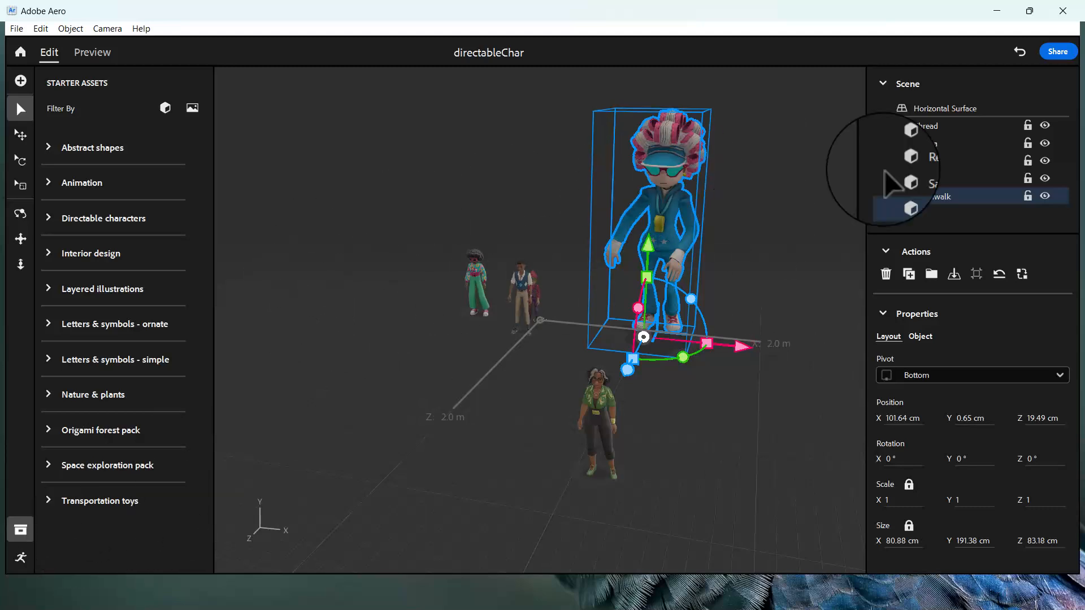
Step: Maximize the Aero window and add a Play animation action for Moonwalk to the first Scene: Start behavior
left_click(1029, 10)
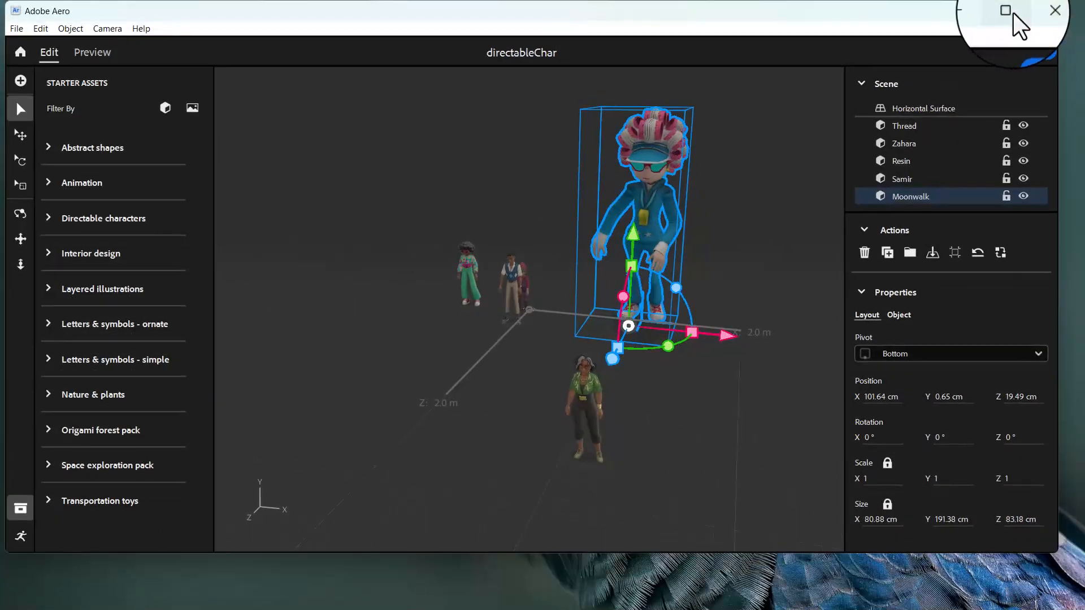
left_click(1014, 16)
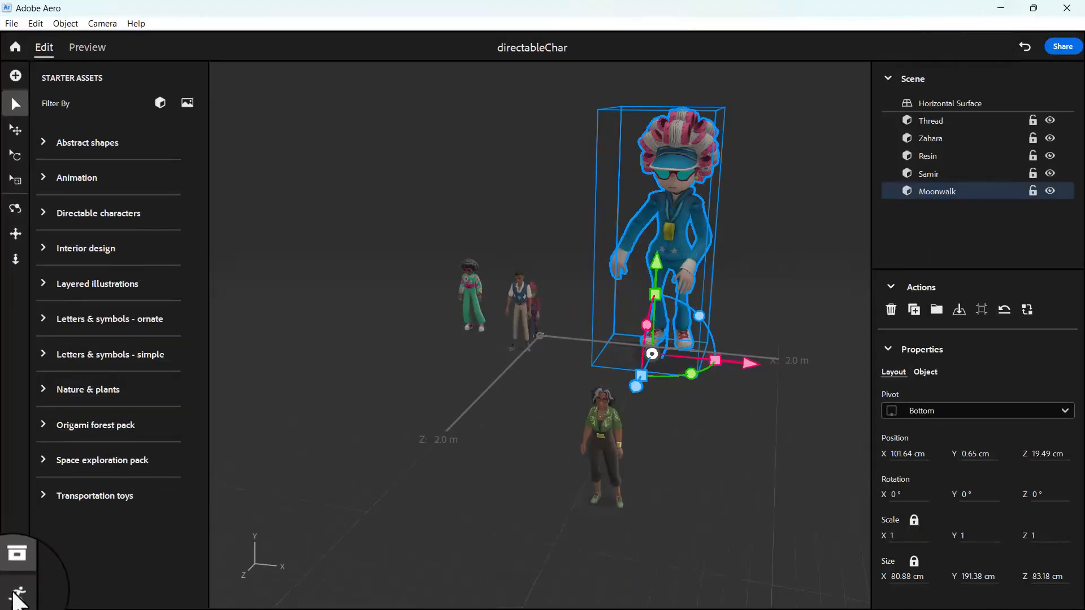
left_click(16, 593)
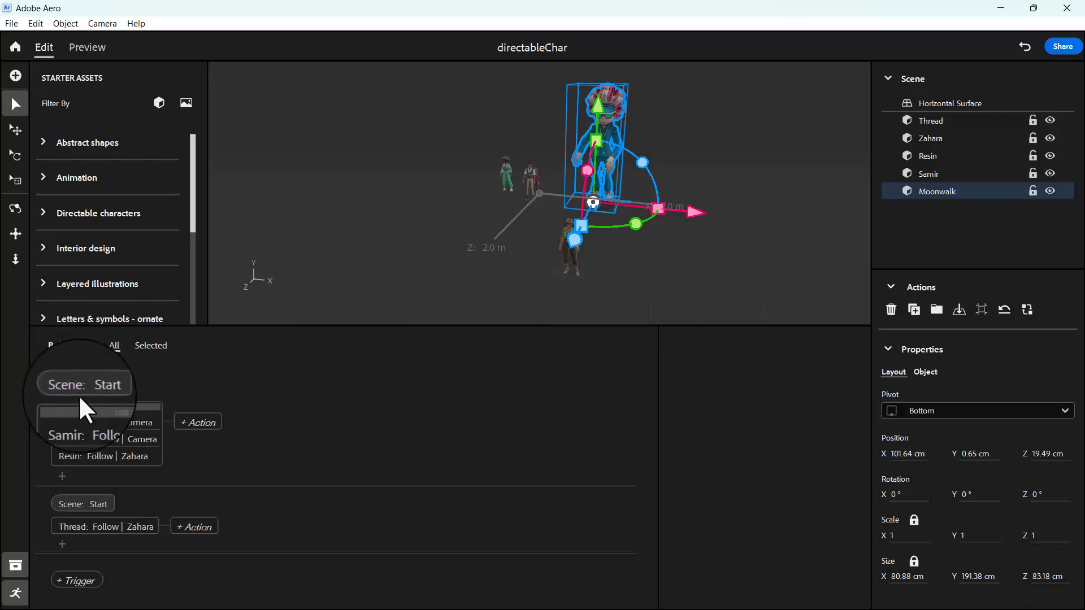
left_click(63, 476)
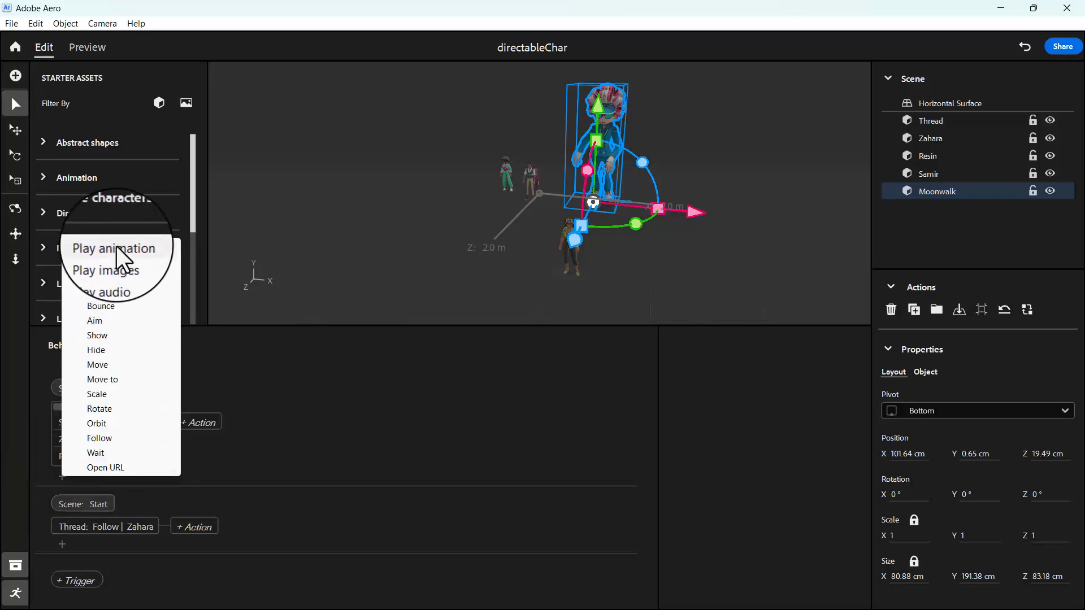
left_click(107, 261)
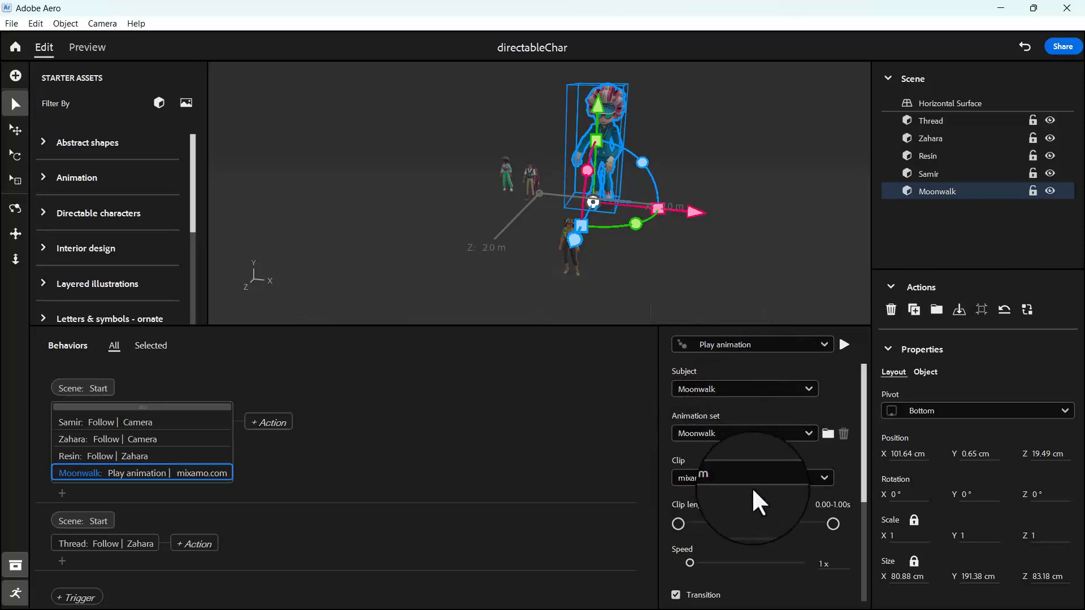
Step: Test the Moonwalk character's Play animation action, and preview the whole scene with all the characters
scroll(756, 506, "down", 3)
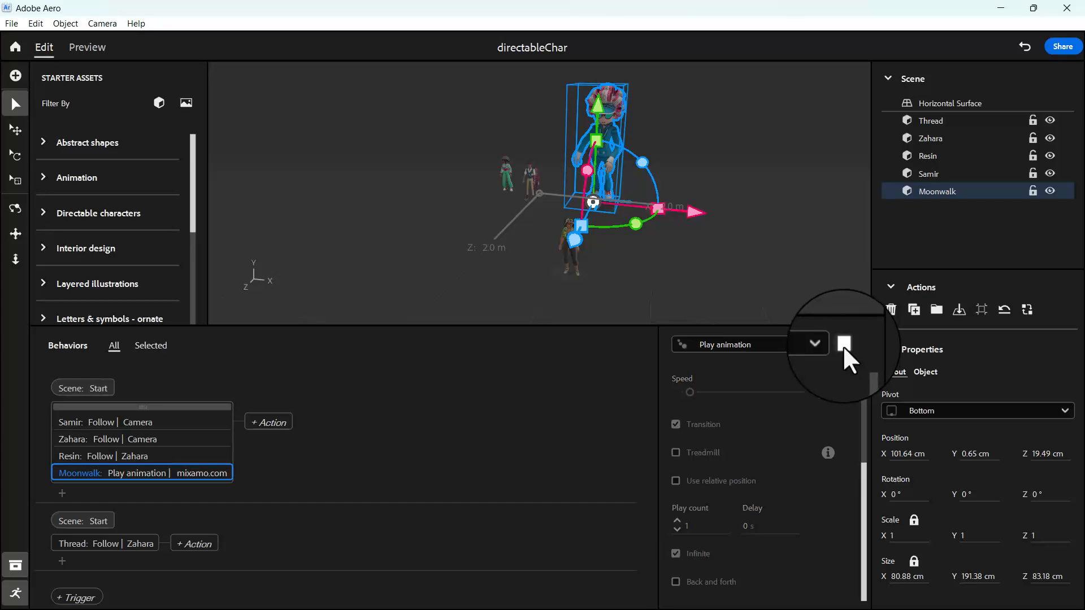
left_click(844, 344)
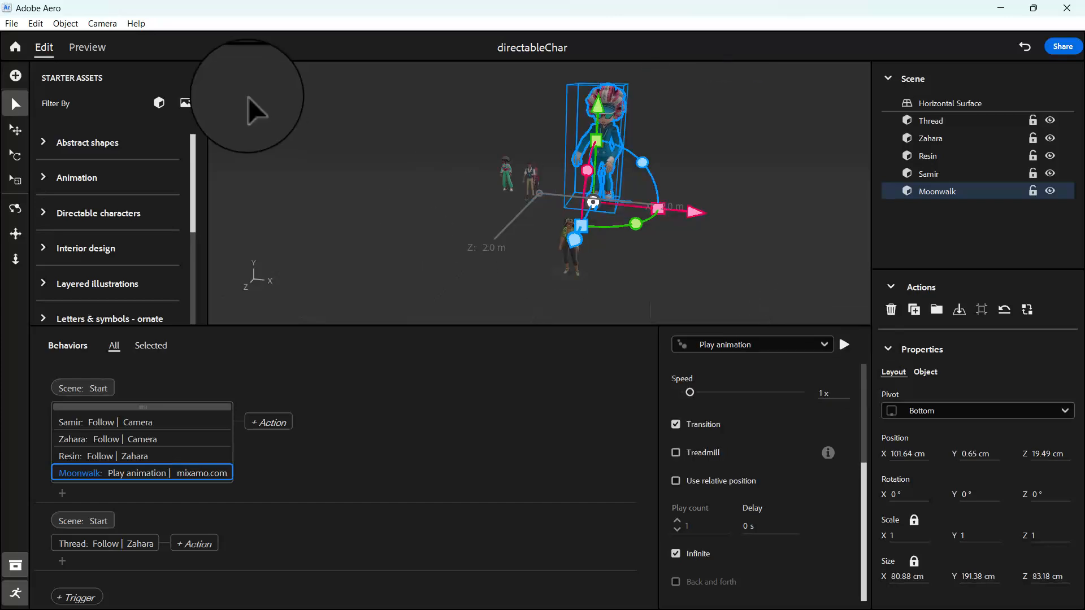
left_click(85, 47)
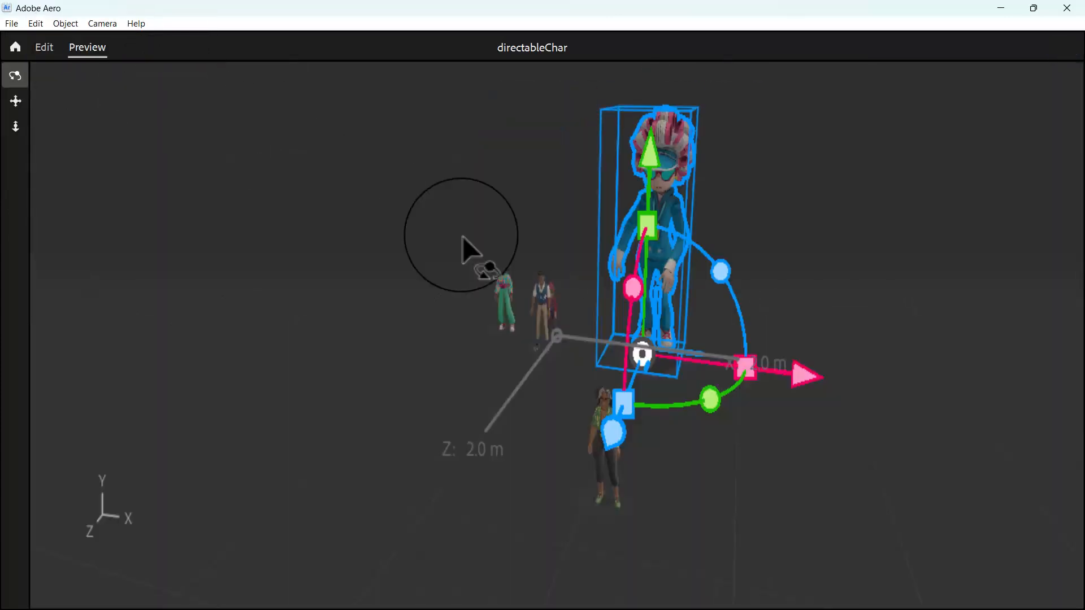
left_click_drag(771, 332, 837, 352)
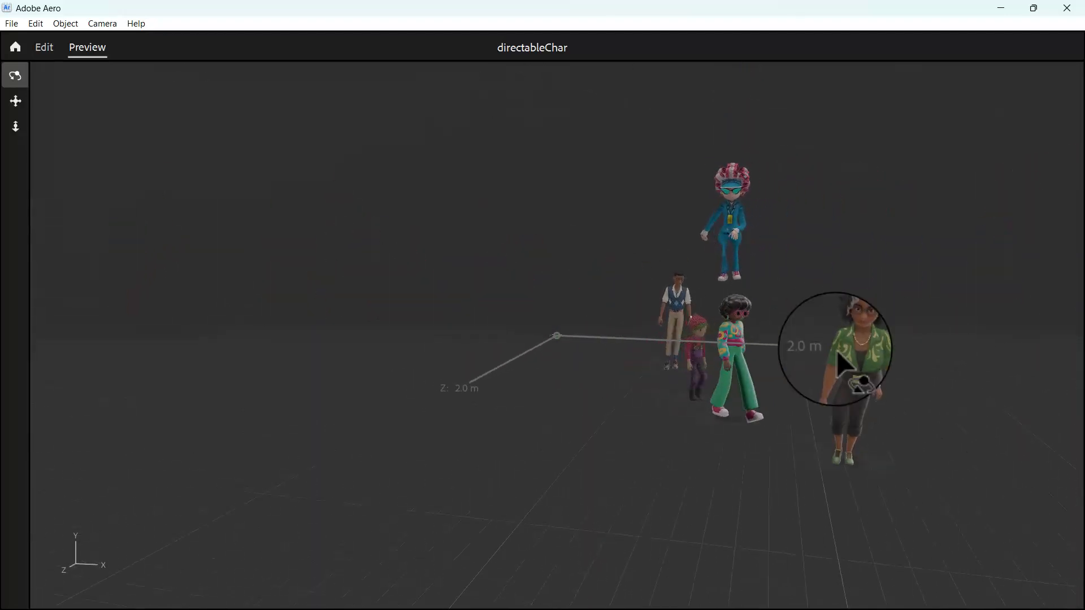